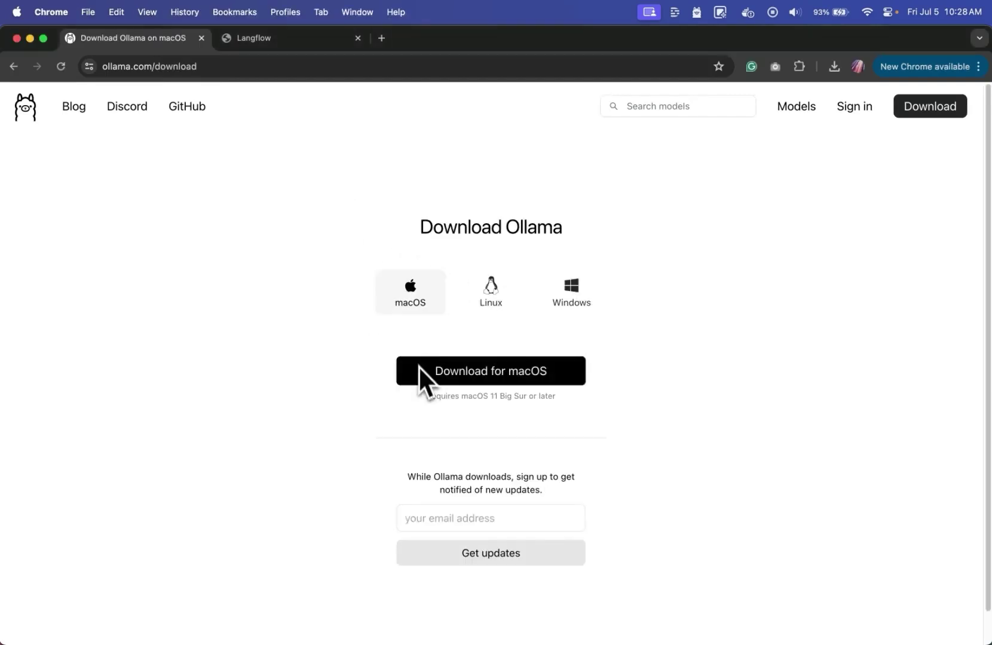
Step: Start the Ollama macOS download, then open the Llama 3 model page
{"action": "left_click", "coordinate": [582, 377]}
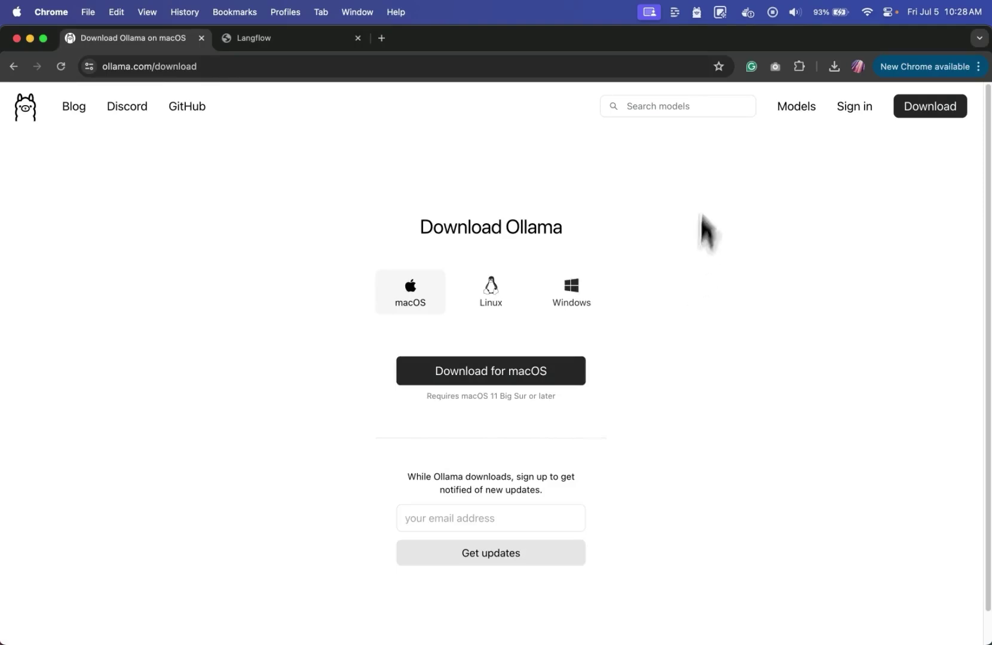
{"action": "left_click", "coordinate": [697, 18]}
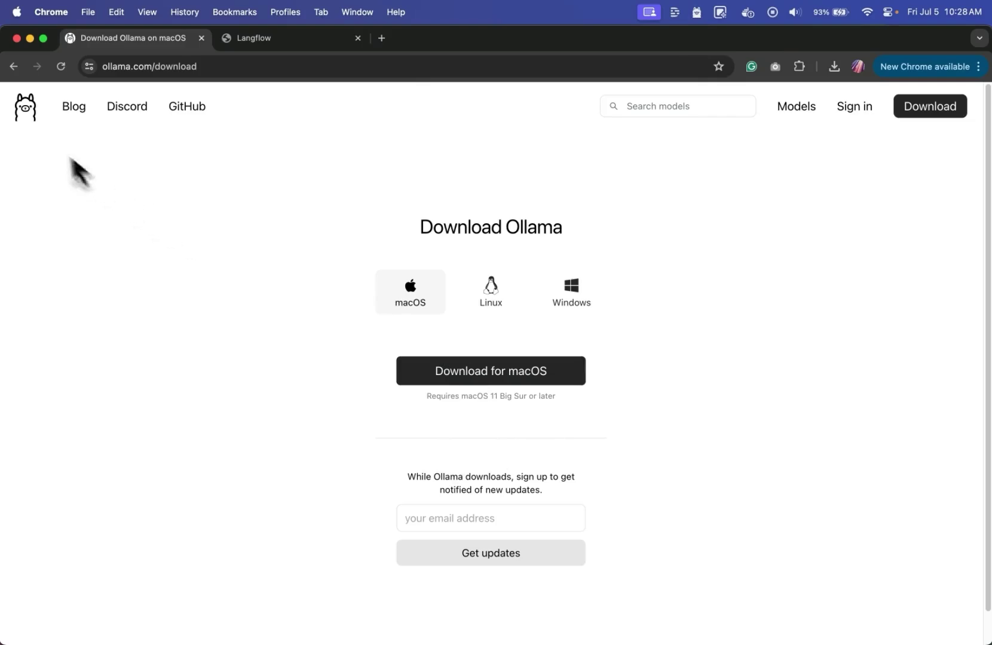
{"action": "left_click", "coordinate": [26, 106]}
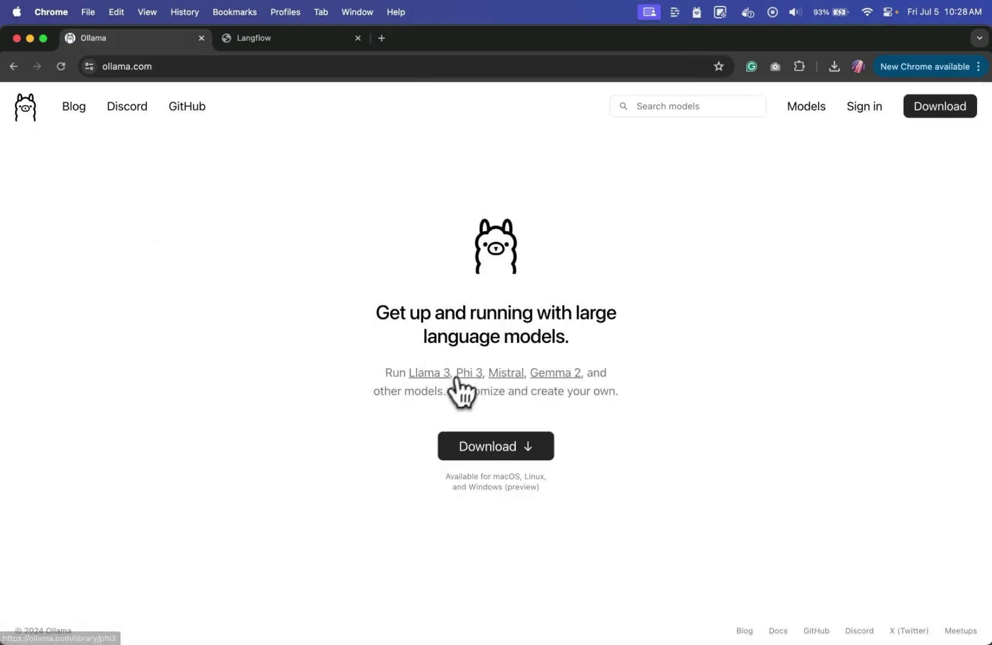
{"action": "left_click", "coordinate": [428, 380]}
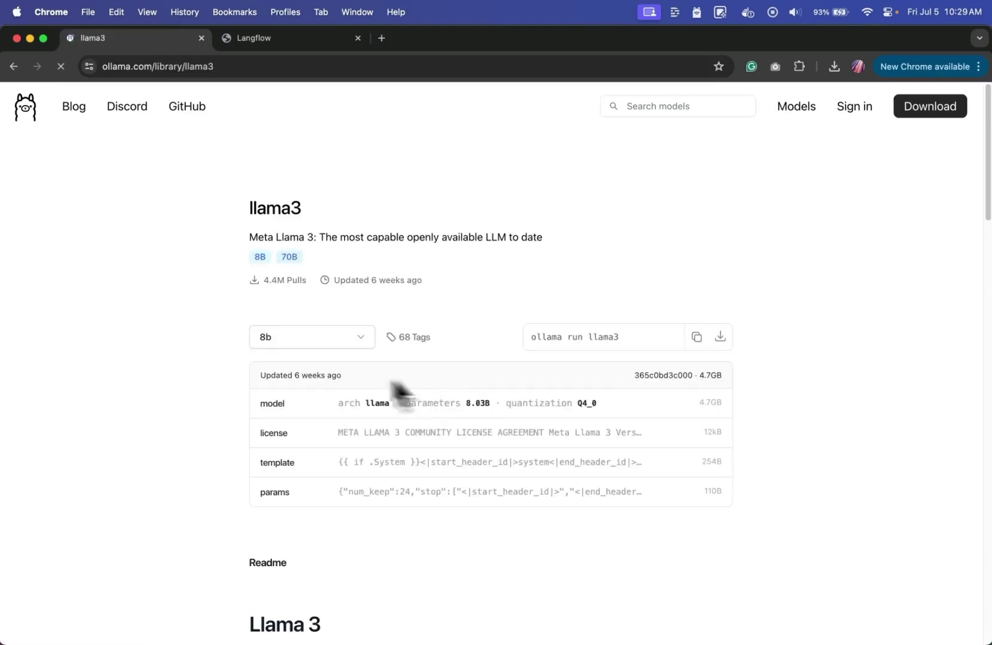
{"action": "scroll", "coordinate": [223, 367], "scroll_direction": "down", "scroll_amount": 5}
{"action": "scroll", "coordinate": [224, 368], "scroll_direction": "down", "scroll_amount": 8}
{"action": "scroll", "coordinate": [223, 368], "scroll_direction": "down", "scroll_amount": 5}
{"action": "scroll", "coordinate": [223, 368], "scroll_direction": "down", "scroll_amount": 5}
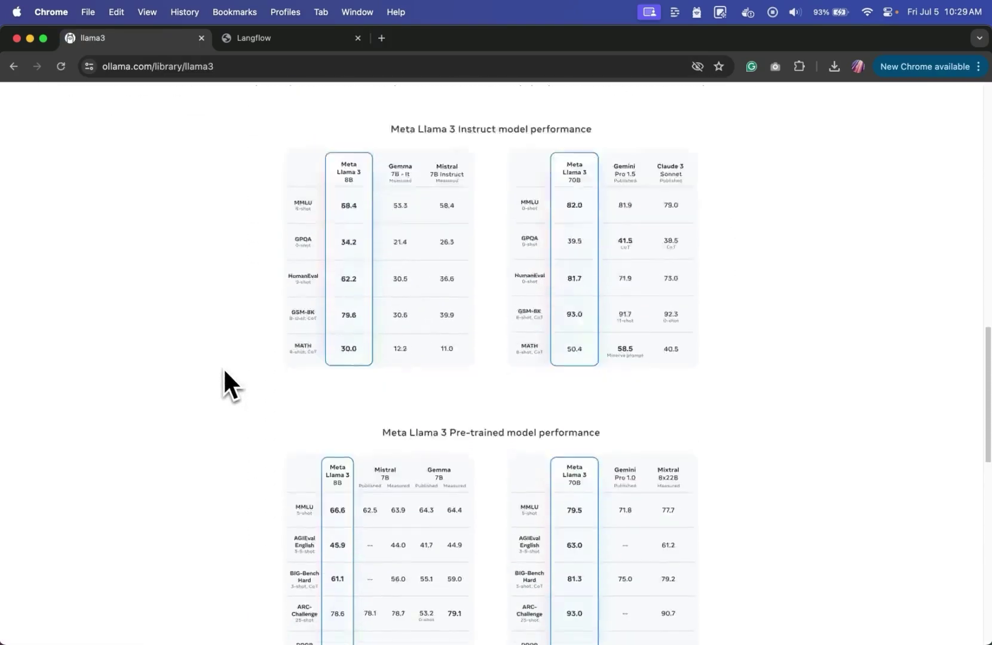
{"action": "scroll", "coordinate": [223, 367], "scroll_direction": "down", "scroll_amount": 8}
{"action": "scroll", "coordinate": [223, 368], "scroll_direction": "down", "scroll_amount": 4}
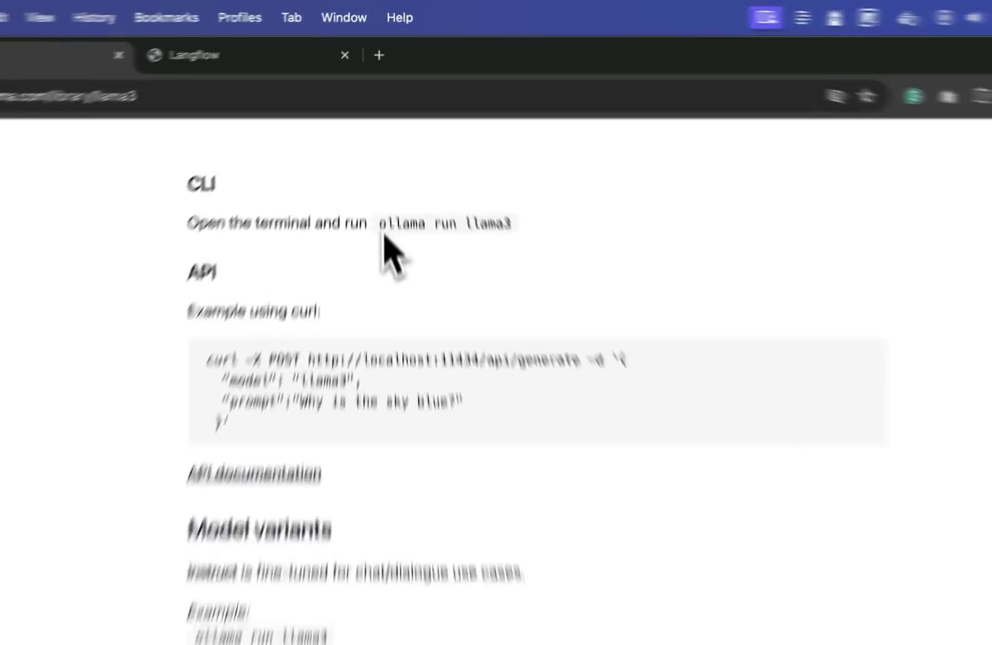
Step: Highlight the 'ollama run llama3' commands and the llama3:70b model variant
{"action": "left_click_drag", "start_coordinate": [379, 224], "coordinate": [555, 311]}
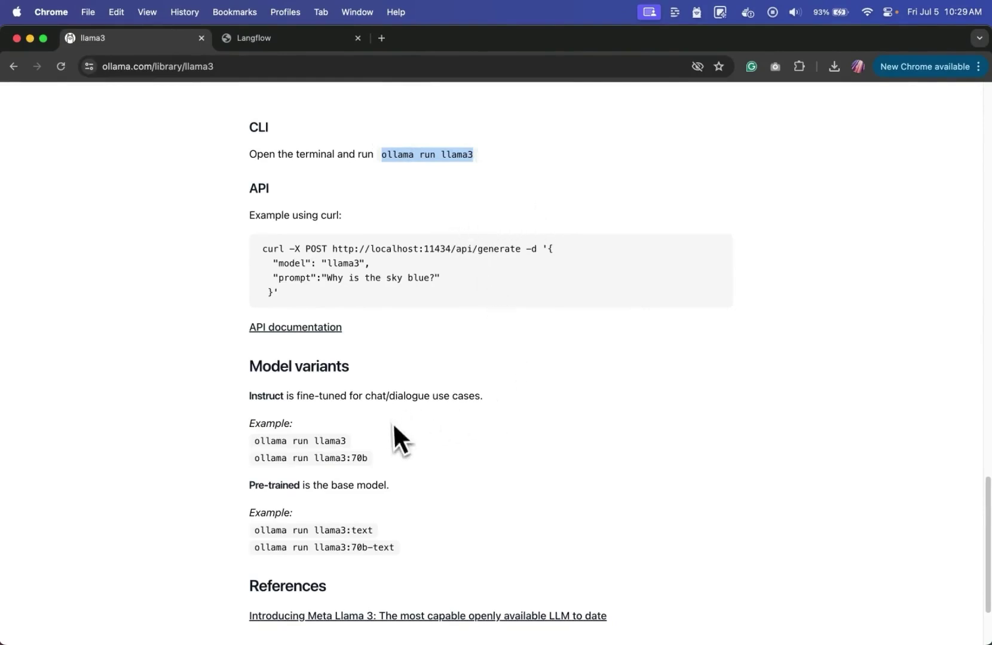
{"action": "scroll", "coordinate": [354, 436], "scroll_direction": "down", "scroll_amount": 3}
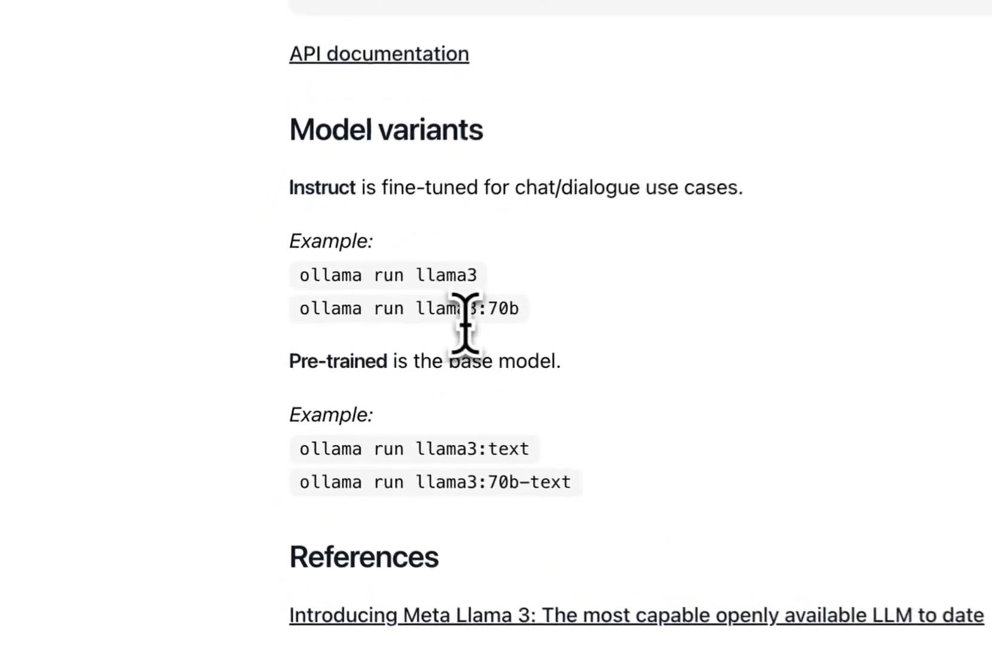
{"action": "left_click_drag", "start_coordinate": [423, 308], "coordinate": [530, 307]}
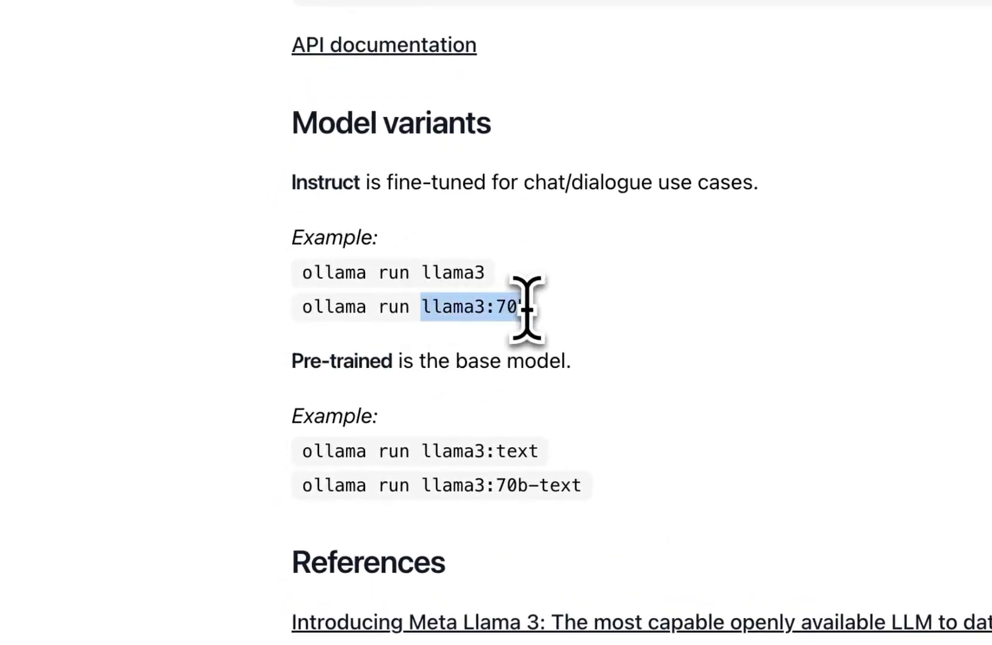
{"action": "left_click", "coordinate": [577, 338]}
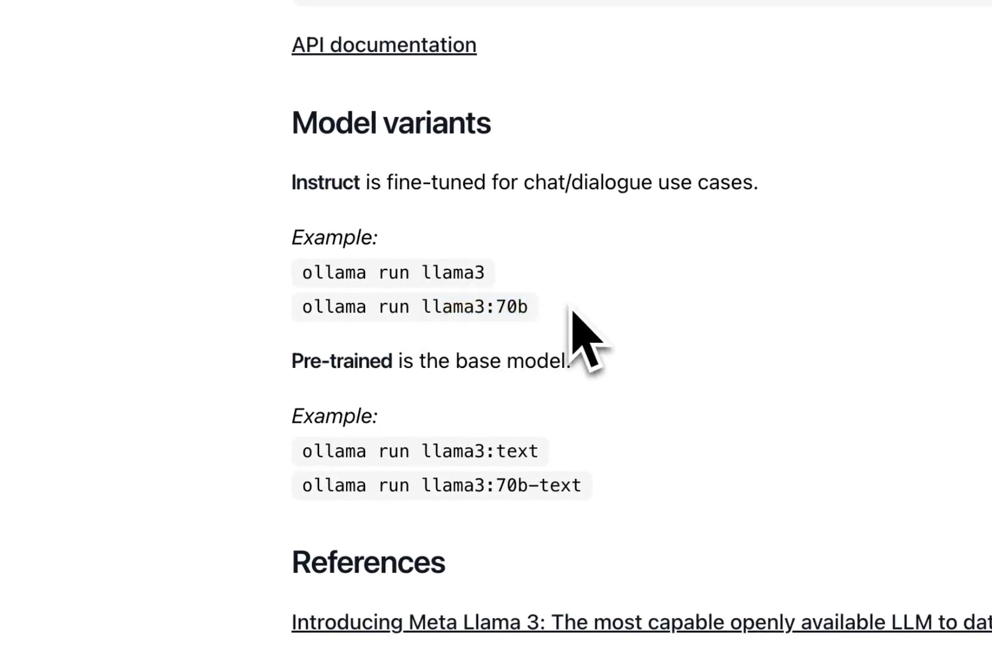
{"action": "scroll", "coordinate": [577, 338], "scroll_direction": "up", "scroll_amount": 5}
{"action": "scroll", "coordinate": [434, 325], "scroll_direction": "up", "scroll_amount": 8}
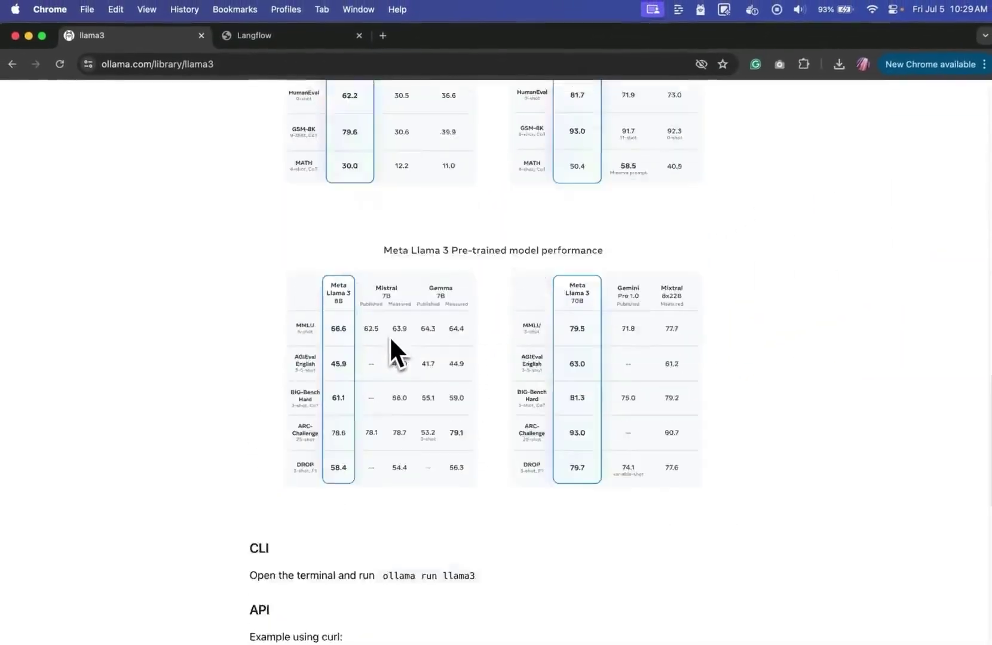
{"action": "scroll", "coordinate": [389, 336], "scroll_direction": "up", "scroll_amount": 8}
{"action": "scroll", "coordinate": [387, 336], "scroll_direction": "up", "scroll_amount": 5}
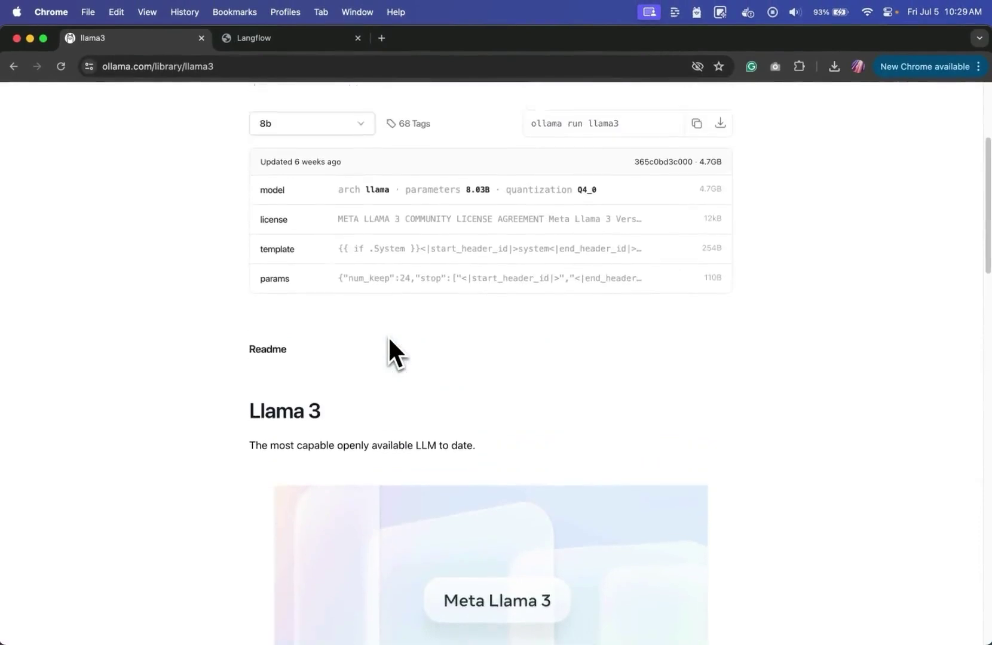
{"action": "scroll", "coordinate": [387, 336], "scroll_direction": "up", "scroll_amount": 3}
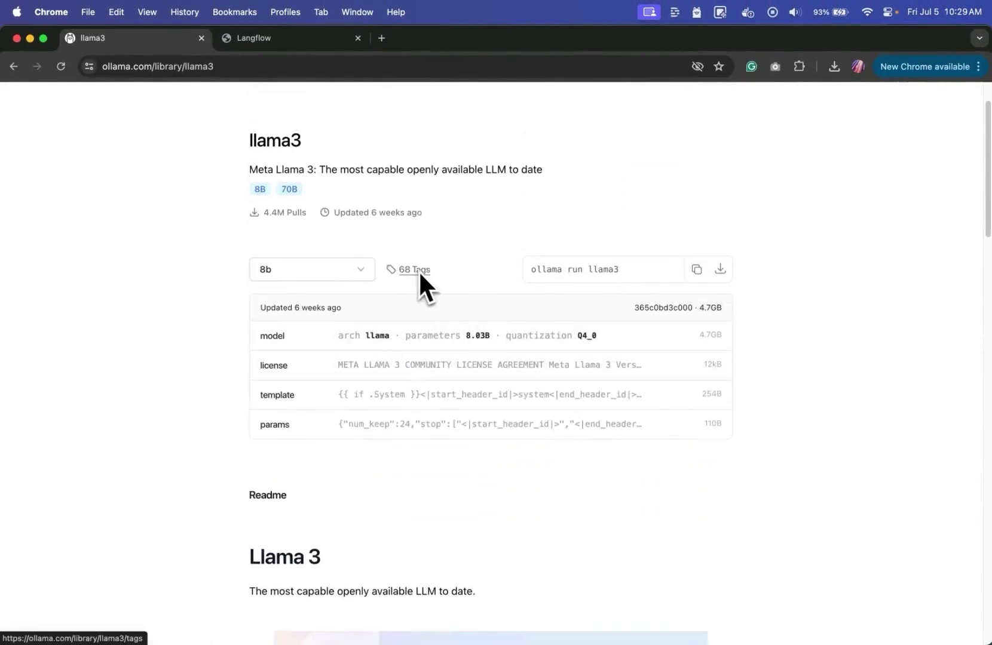
{"action": "scroll", "coordinate": [419, 271], "scroll_direction": "down", "scroll_amount": 10}
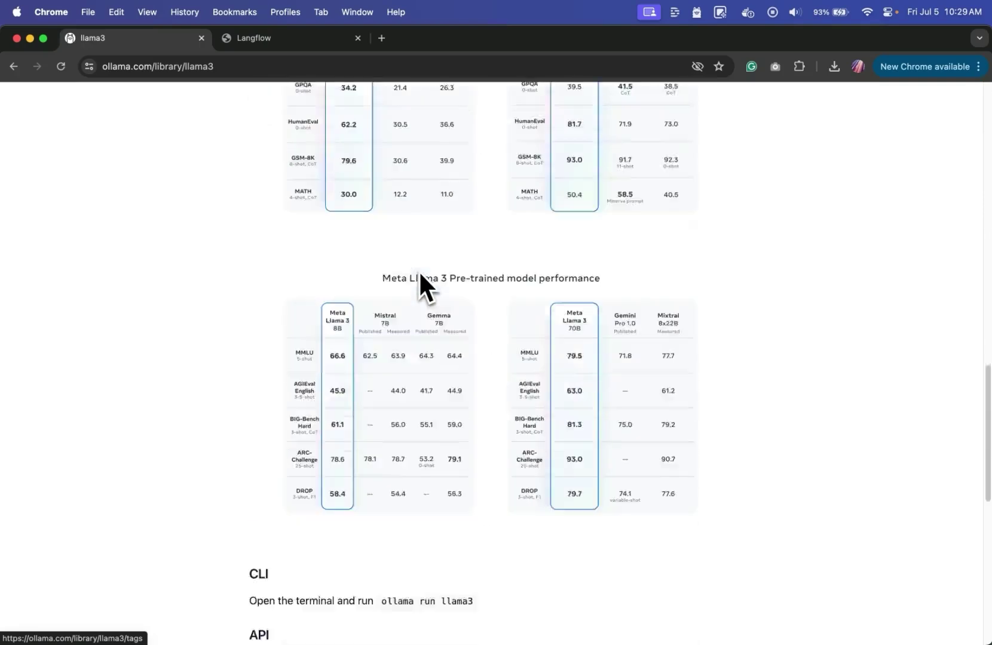
{"action": "scroll", "coordinate": [418, 271], "scroll_direction": "down", "scroll_amount": 8}
{"action": "scroll", "coordinate": [418, 271], "scroll_direction": "down", "scroll_amount": 4}
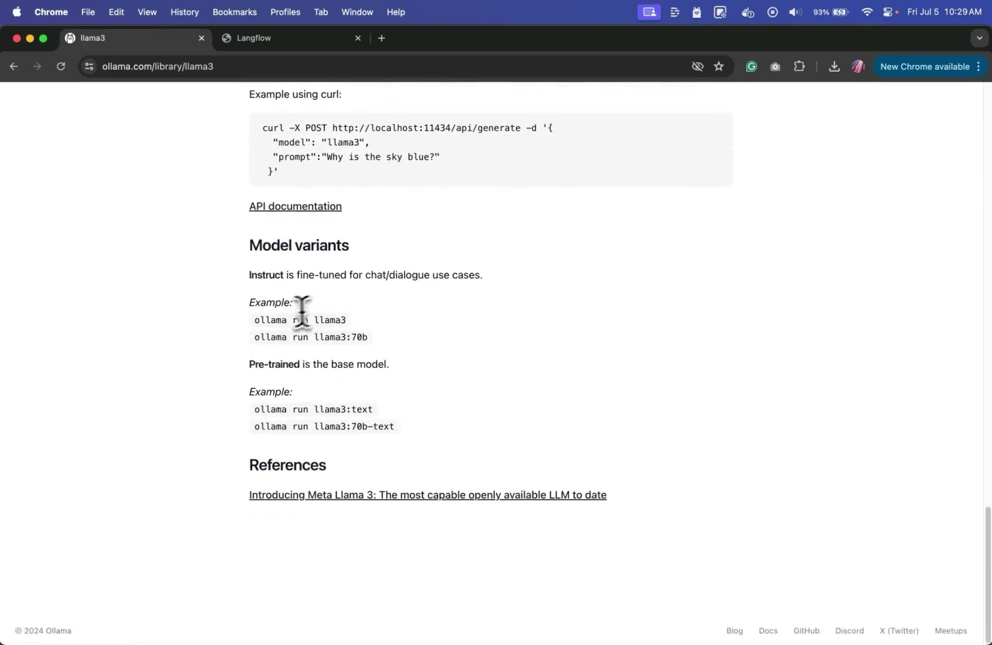
{"action": "left_click_drag", "start_coordinate": [256, 321], "coordinate": [331, 322]}
{"action": "left_click", "coordinate": [351, 330]}
Step: Run 'ollama list' in a centred Terminal and highlight llama3:latest in the output
{"action": "key", "text": "super+Tab"}
{"action": "left_click_drag", "start_coordinate": [745, 31], "coordinate": [552, 172]}
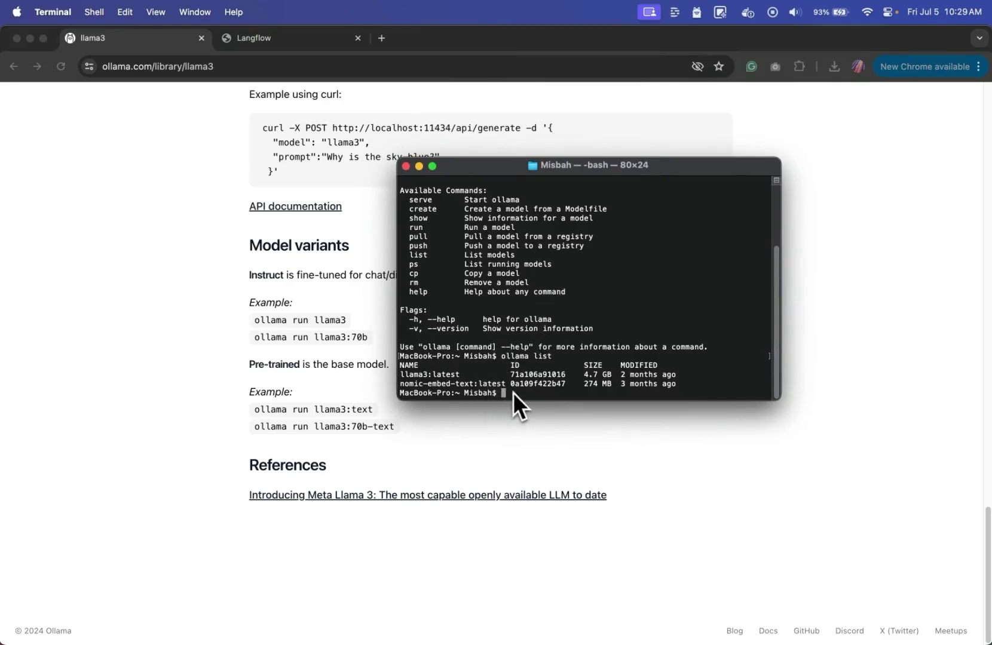
{"action": "type", "text": "ollama list"}
{"action": "key", "text": "Return"}
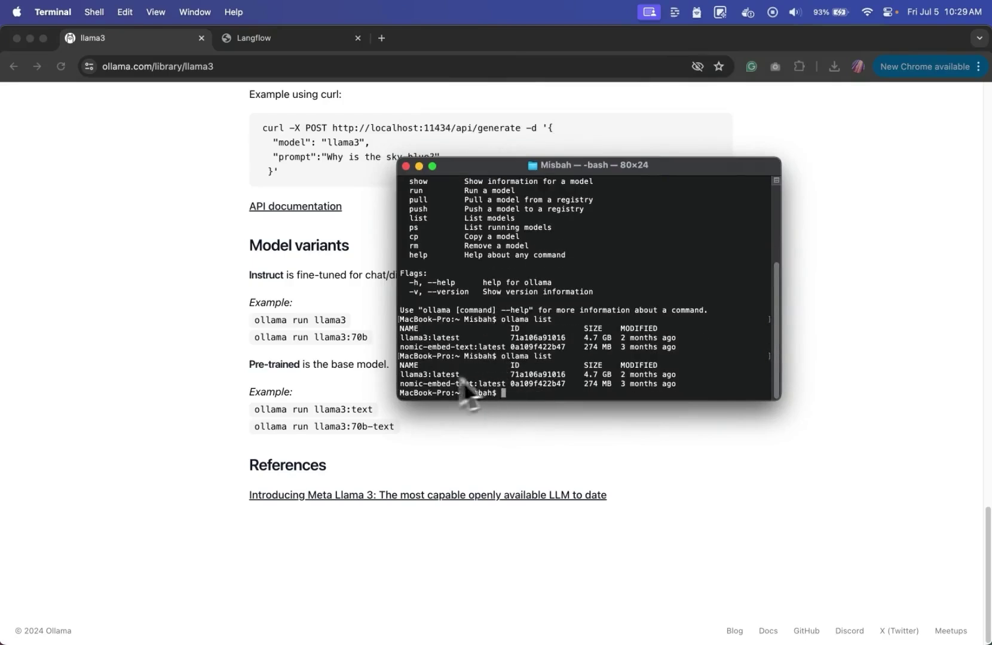
{"action": "left_click_drag", "start_coordinate": [400, 375], "coordinate": [457, 375]}
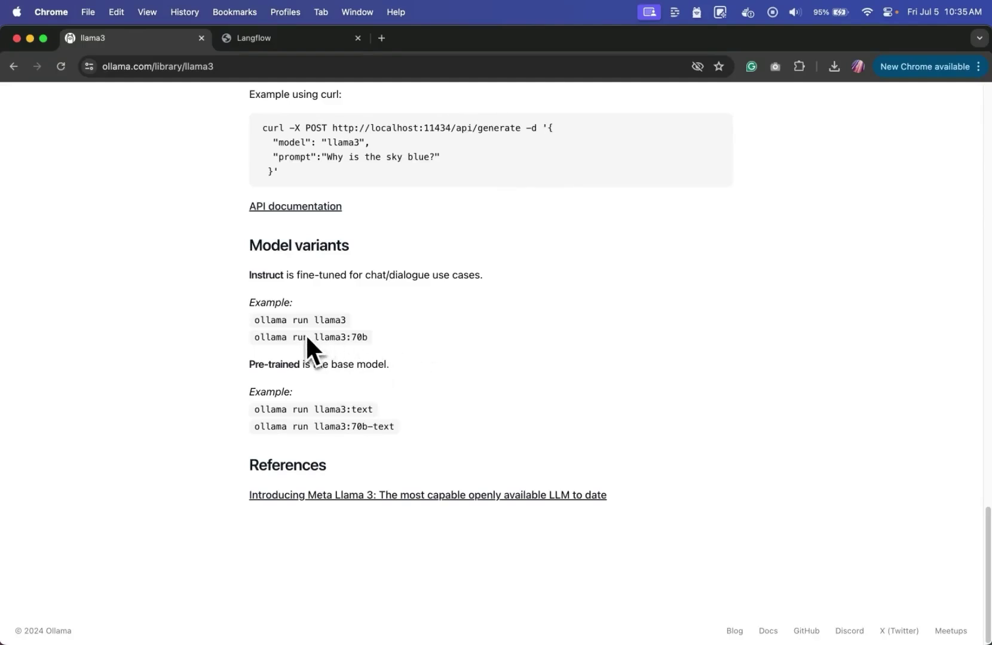
Step: Create a new Langflow project from the Basic Prompting (Hello, World) template and select its OpenAI node
{"action": "left_click", "coordinate": [272, 38]}
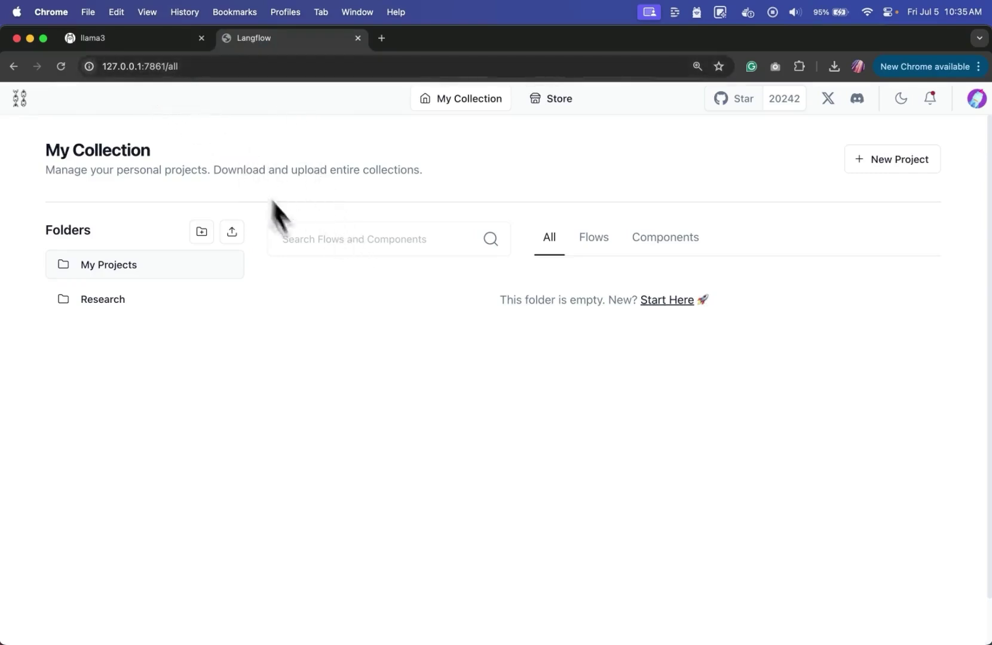
{"action": "left_click", "coordinate": [891, 159]}
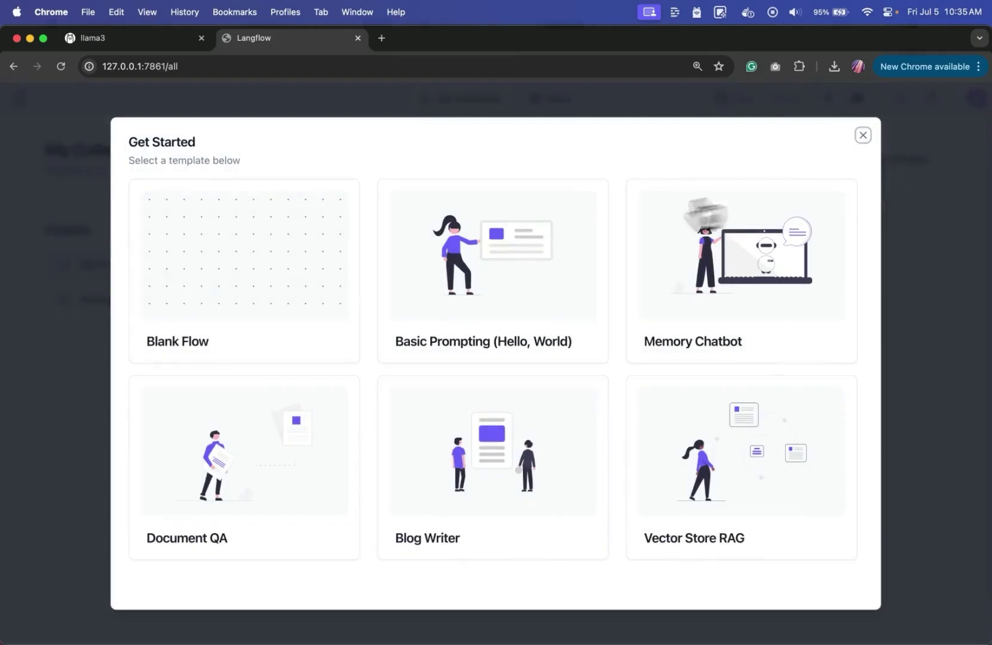
{"action": "left_click", "coordinate": [519, 245]}
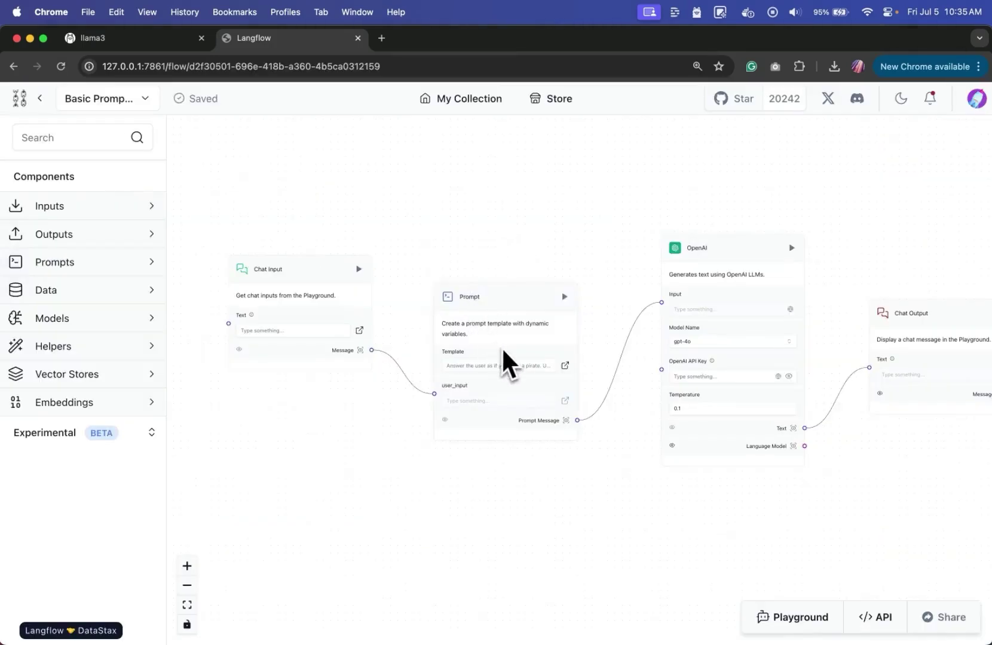
{"action": "left_click", "coordinate": [733, 255]}
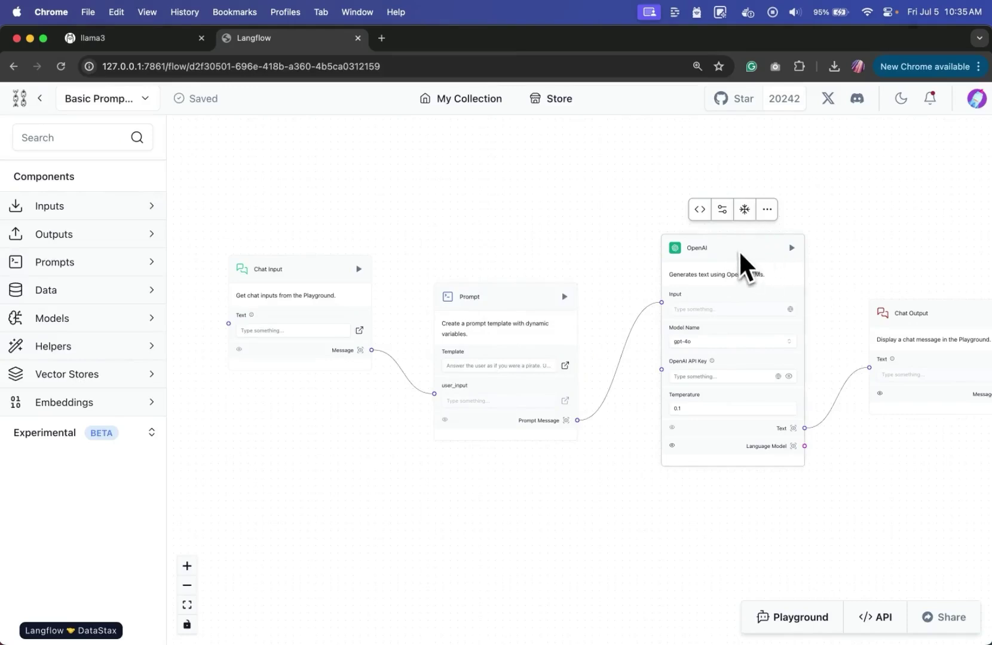
Step: Swap OpenAI for an Ollama node, wiring Prompt Message to its Input and its Text to Chat Output
{"action": "key", "text": "BackSpace"}
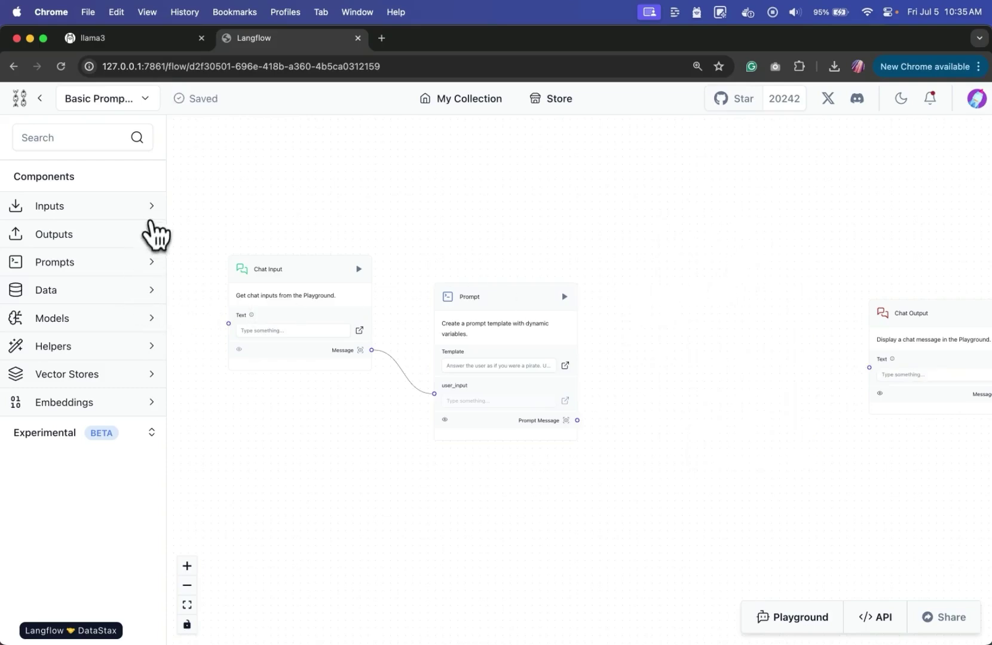
{"action": "left_click", "coordinate": [153, 318]}
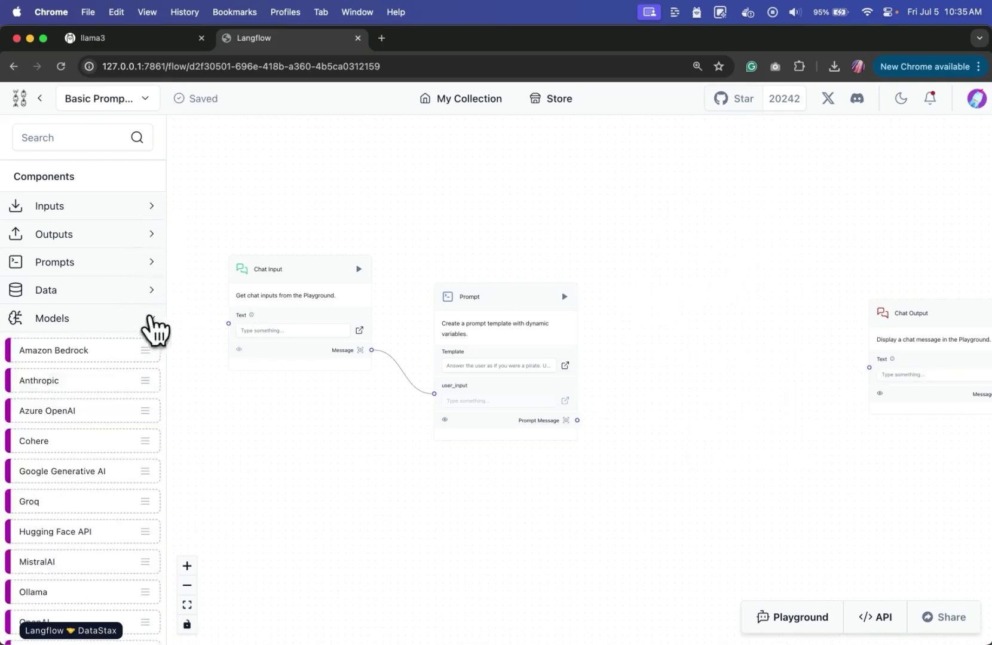
{"action": "scroll", "coordinate": [83, 366], "scroll_direction": "down", "scroll_amount": 2}
{"action": "scroll", "coordinate": [78, 367], "scroll_direction": "down", "scroll_amount": 3}
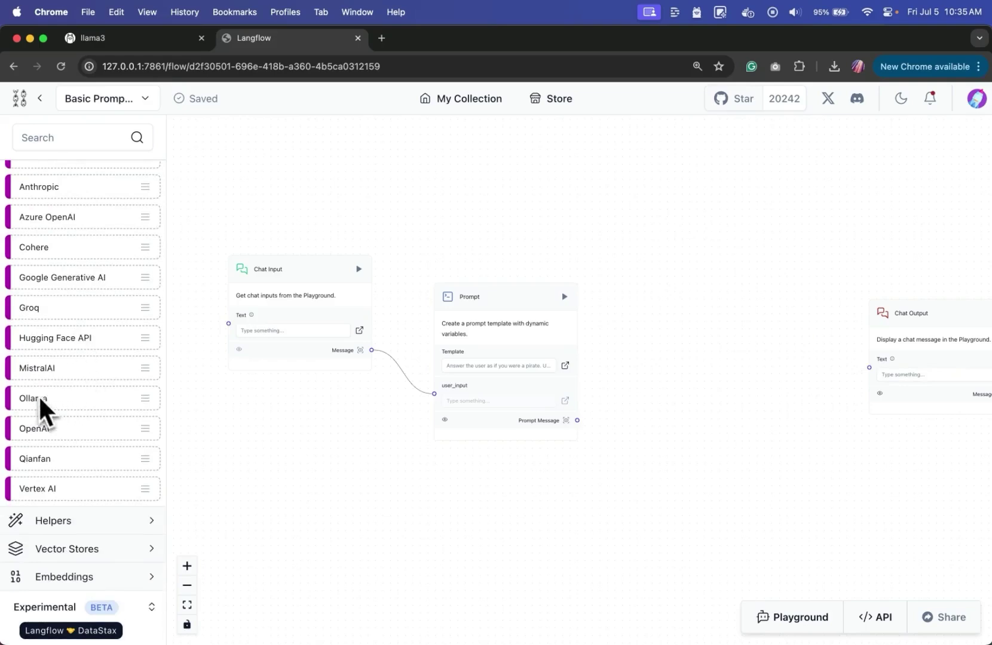
{"action": "mouse_move", "coordinate": [39, 398]}
{"action": "left_mouse_down"}
{"action": "mouse_move", "coordinate": [616, 232]}
{"action": "mouse_move", "coordinate": [686, 200]}
{"action": "left_mouse_up"}
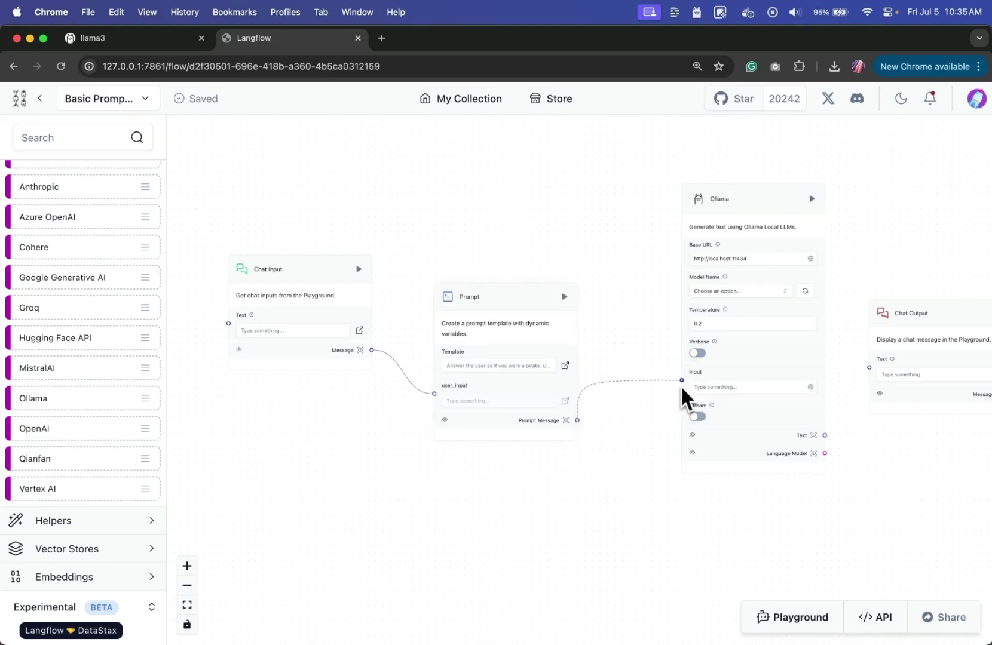
{"action": "left_click_drag", "start_coordinate": [682, 387], "coordinate": [681, 380]}
{"action": "left_click_drag", "start_coordinate": [749, 363], "coordinate": [723, 341]}
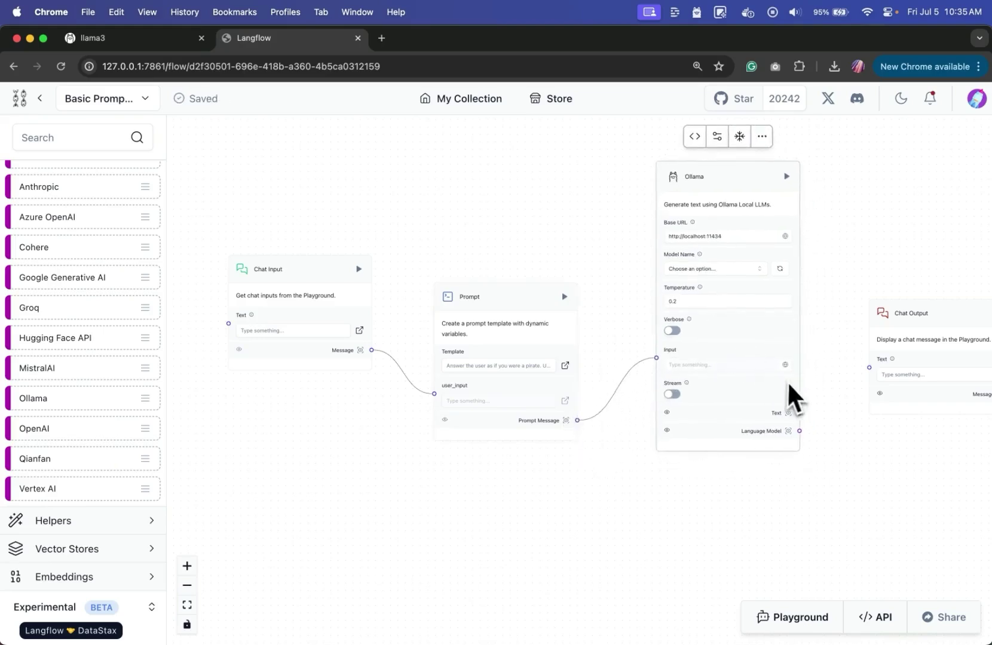
{"action": "left_click_drag", "start_coordinate": [849, 404], "coordinate": [869, 368]}
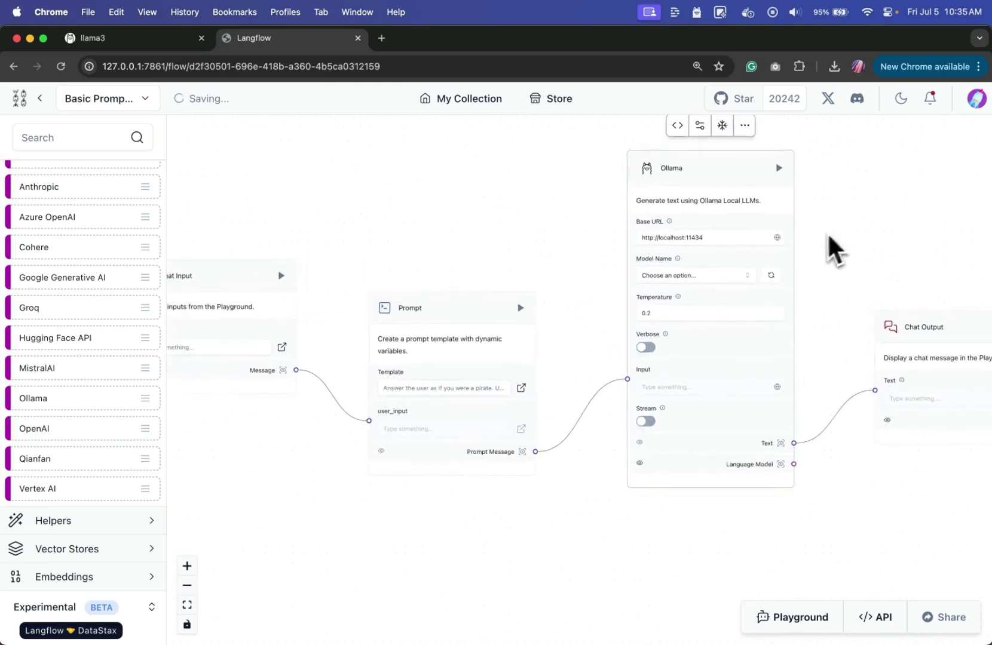
{"action": "scroll", "coordinate": [837, 247], "scroll_direction": "up", "scroll_amount": 3}
{"action": "scroll", "coordinate": [767, 275], "scroll_direction": "up", "scroll_amount": 3}
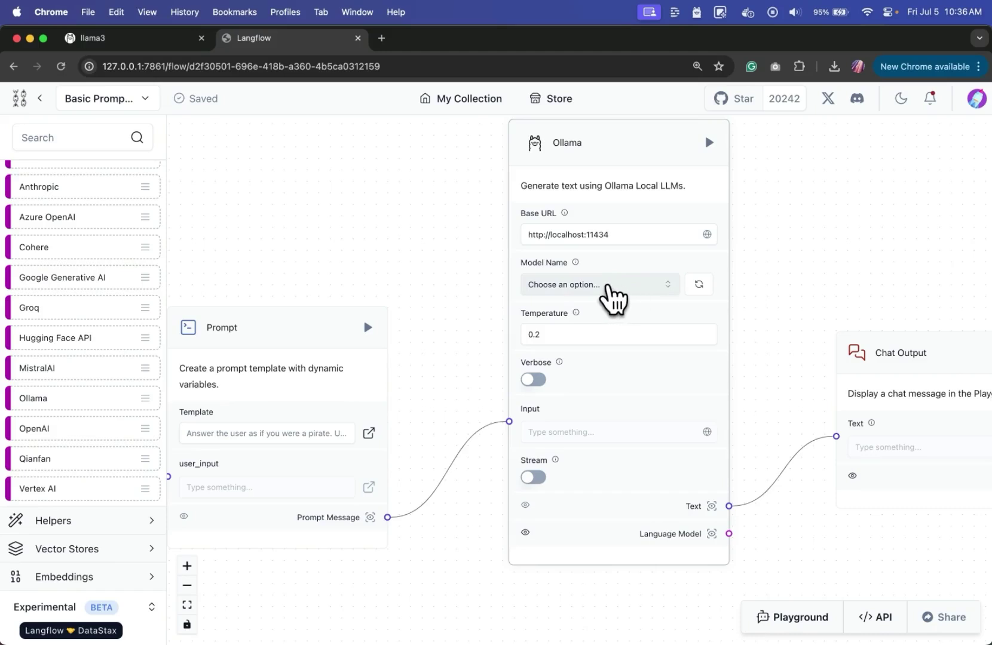
Step: Choose llama3:latest as the Ollama Model Name and view the whole flow
{"action": "left_click", "coordinate": [605, 284]}
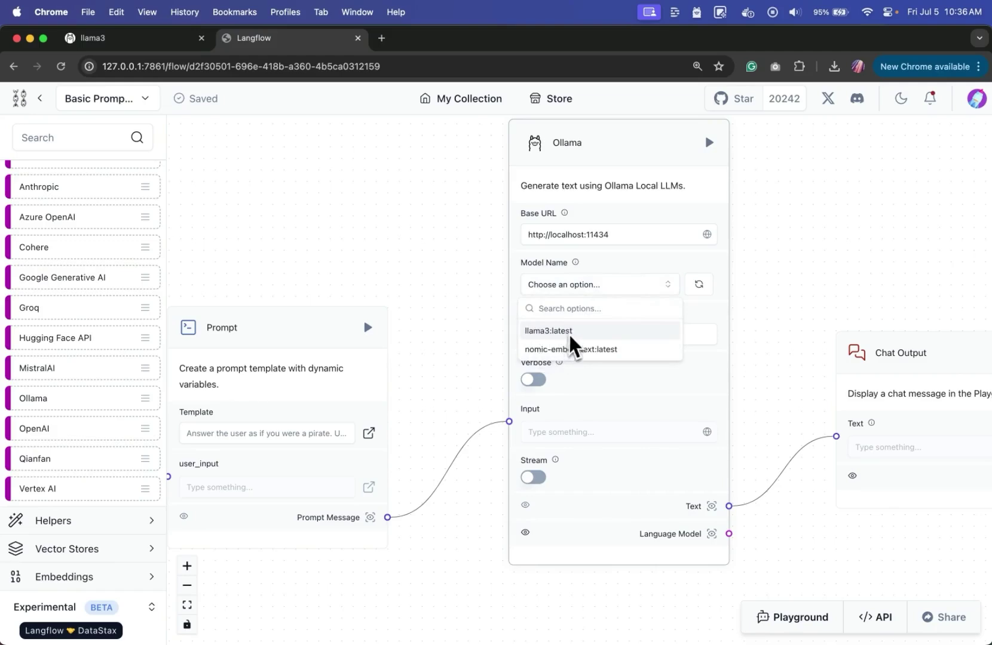
{"action": "left_click", "coordinate": [548, 331]}
{"action": "scroll", "coordinate": [658, 333], "scroll_direction": "down", "scroll_amount": 4}
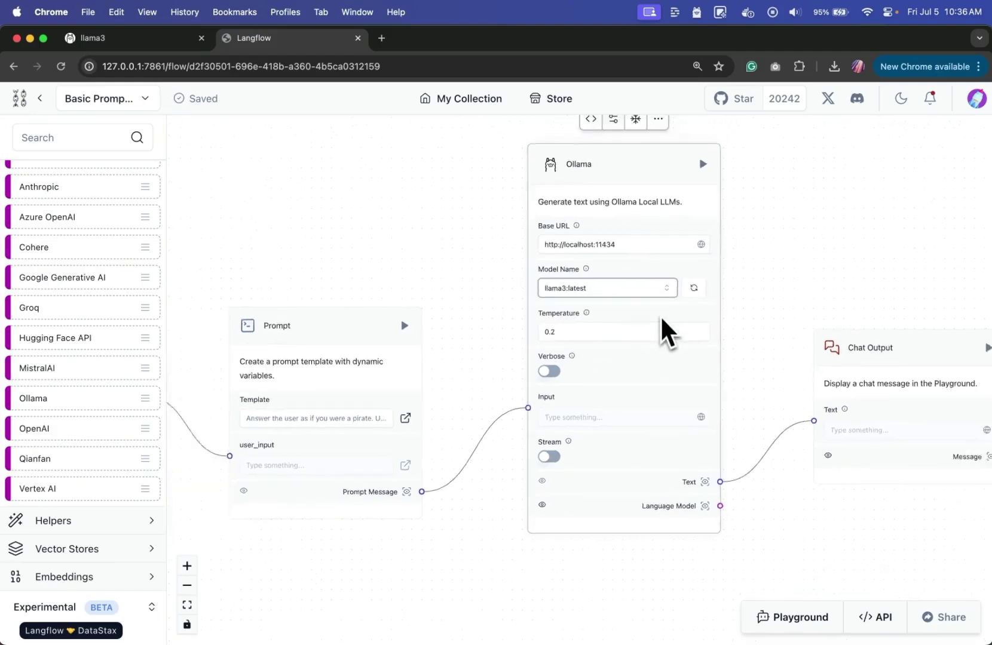
{"action": "scroll", "coordinate": [663, 325], "scroll_direction": "down", "scroll_amount": 2}
{"action": "mouse_move", "coordinate": [514, 284]}
{"action": "left_mouse_down"}
{"action": "mouse_move", "coordinate": [576, 259]}
{"action": "mouse_move", "coordinate": [553, 239]}
{"action": "left_mouse_up"}
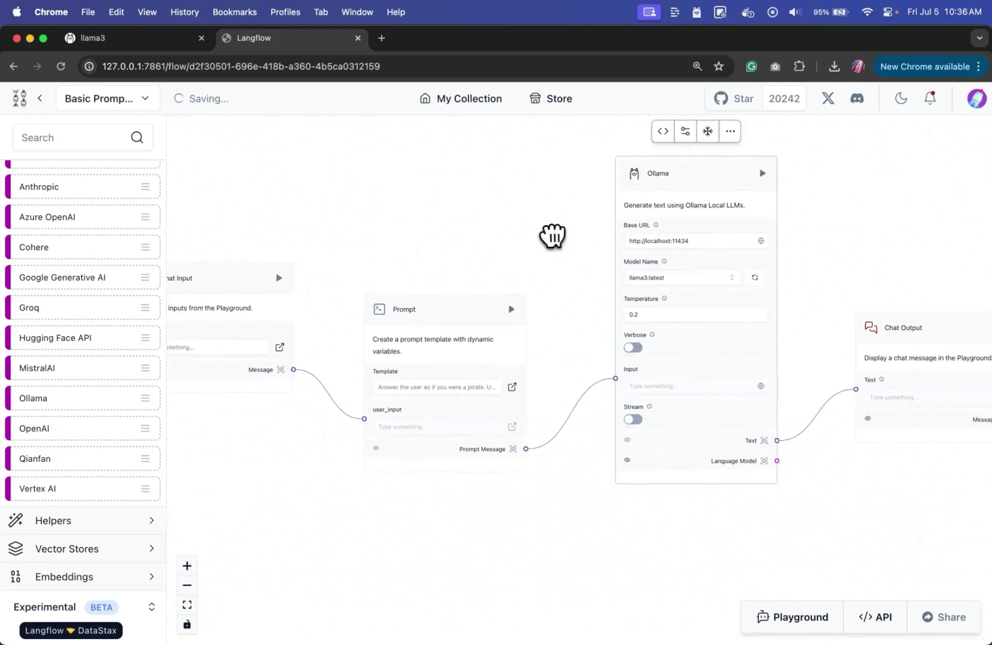
{"action": "scroll", "coordinate": [535, 236], "scroll_direction": "down", "scroll_amount": 2}
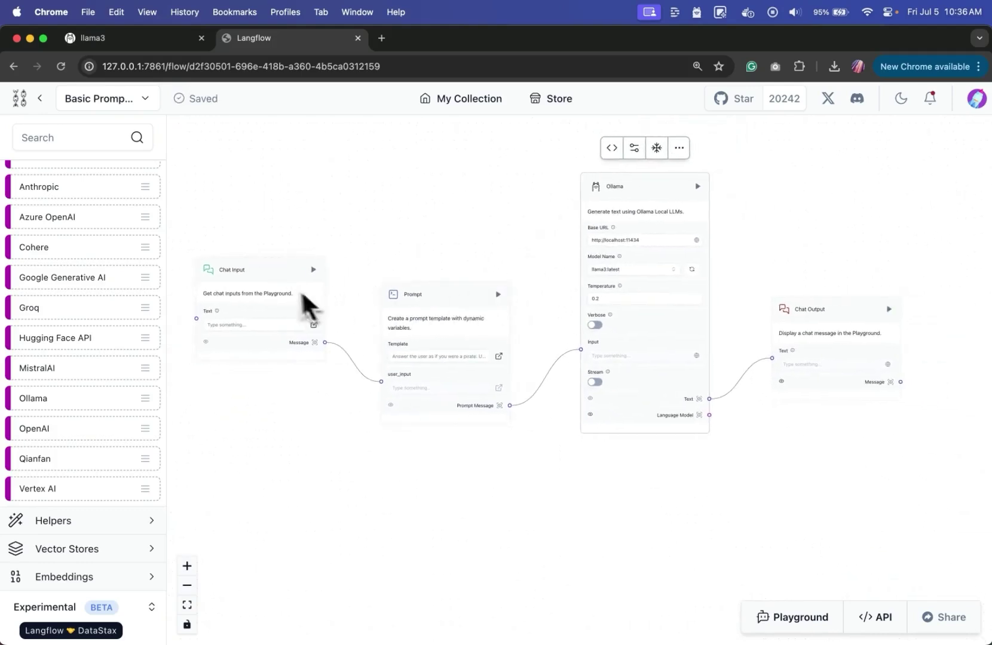
Step: Enter 'hi' as the Chat Input text and run the flow through Chat Output
{"action": "left_click_drag", "start_coordinate": [740, 242], "coordinate": [722, 241]}
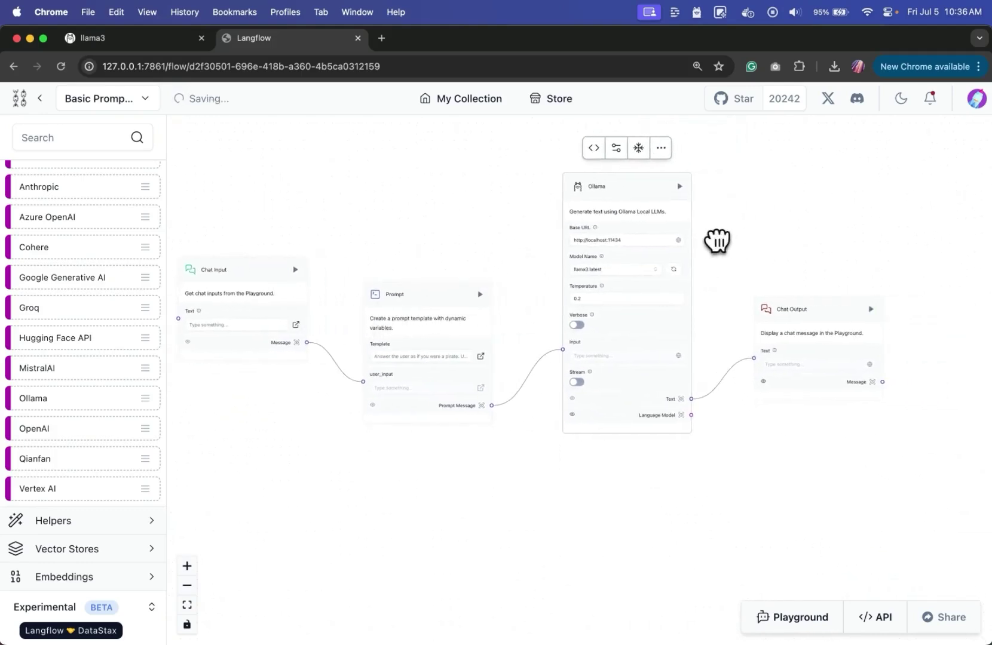
{"action": "left_click", "coordinate": [232, 326]}
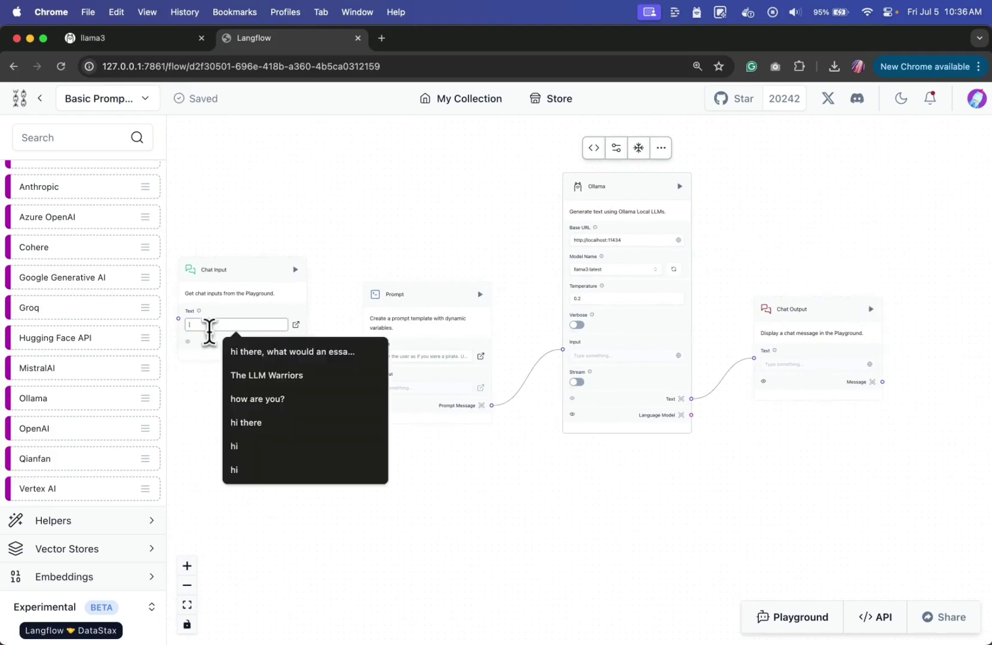
{"action": "type", "text": "hi"}
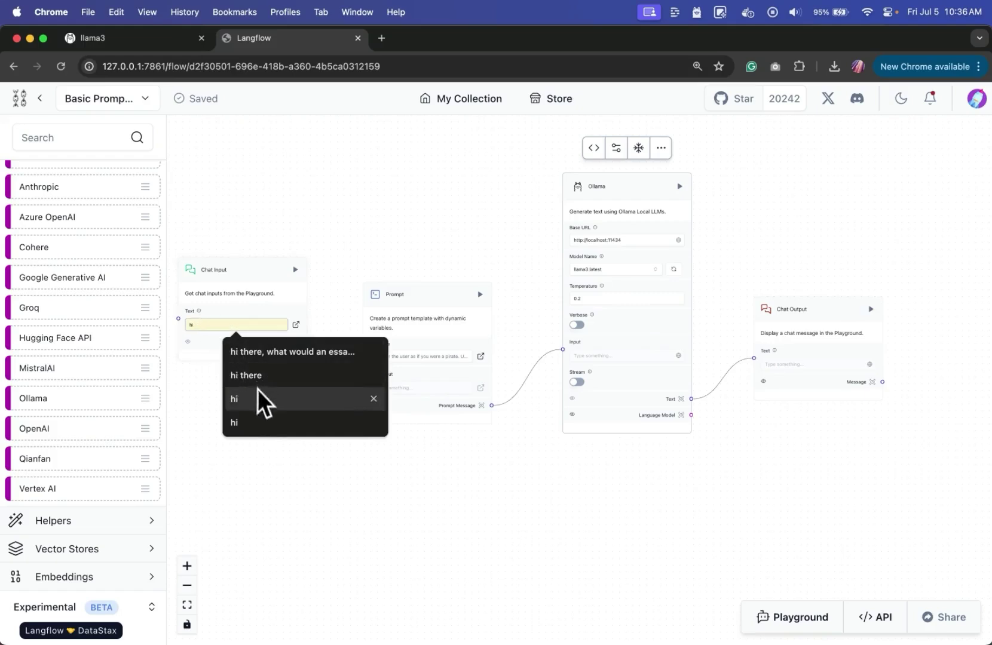
{"action": "left_click", "coordinate": [259, 399]}
{"action": "left_click", "coordinate": [870, 309]}
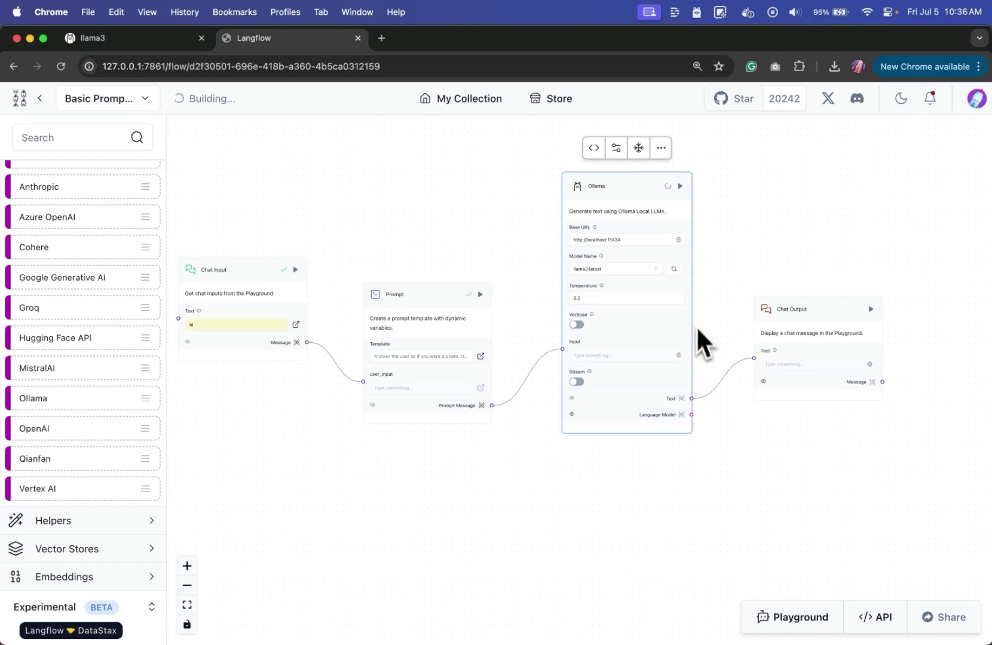
{"action": "scroll", "coordinate": [820, 237], "scroll_direction": "up", "scroll_amount": 1}
{"action": "scroll", "coordinate": [820, 236], "scroll_direction": "up", "scroll_amount": 1}
{"action": "scroll", "coordinate": [841, 260], "scroll_direction": "up", "scroll_amount": 1}
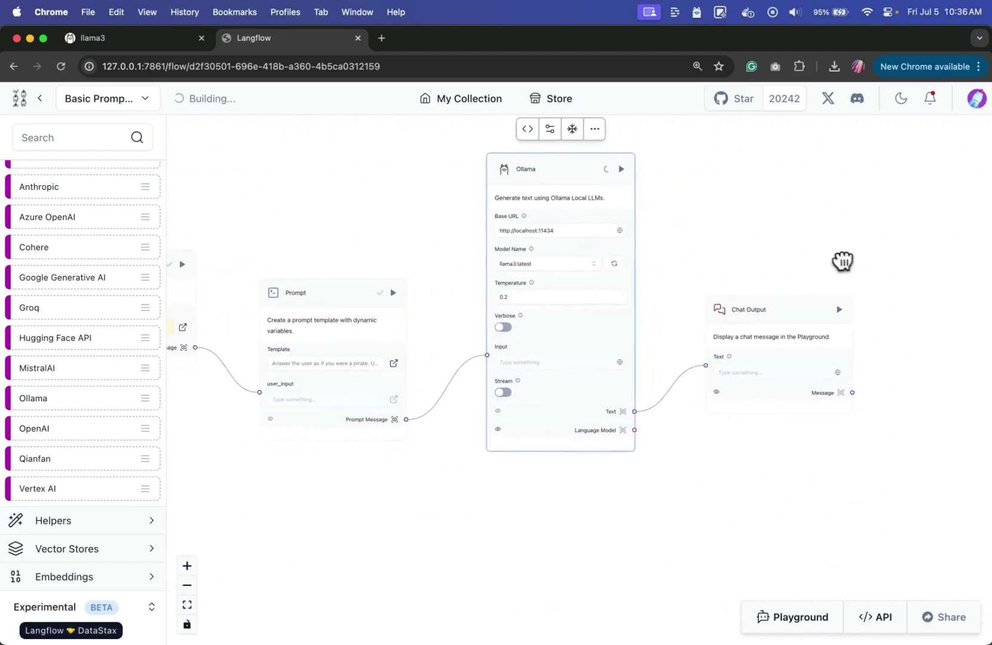
{"action": "scroll", "coordinate": [847, 262], "scroll_direction": "up", "scroll_amount": 1}
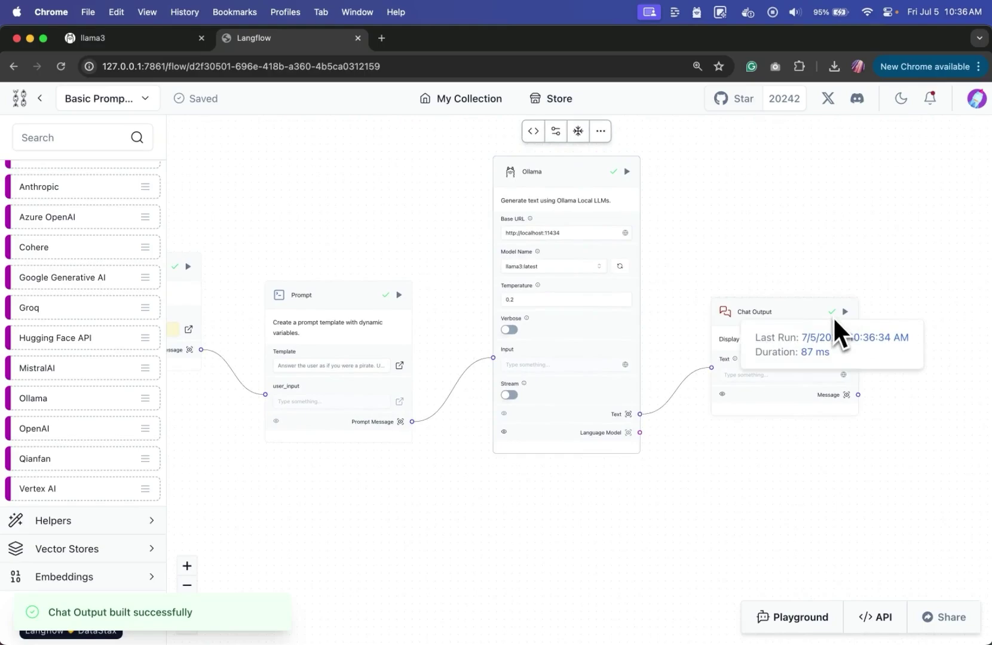
Step: Inspect Chat Output to read llama3's 'Arrrr, shiver me timbers!' reply
{"action": "left_click", "coordinate": [846, 396]}
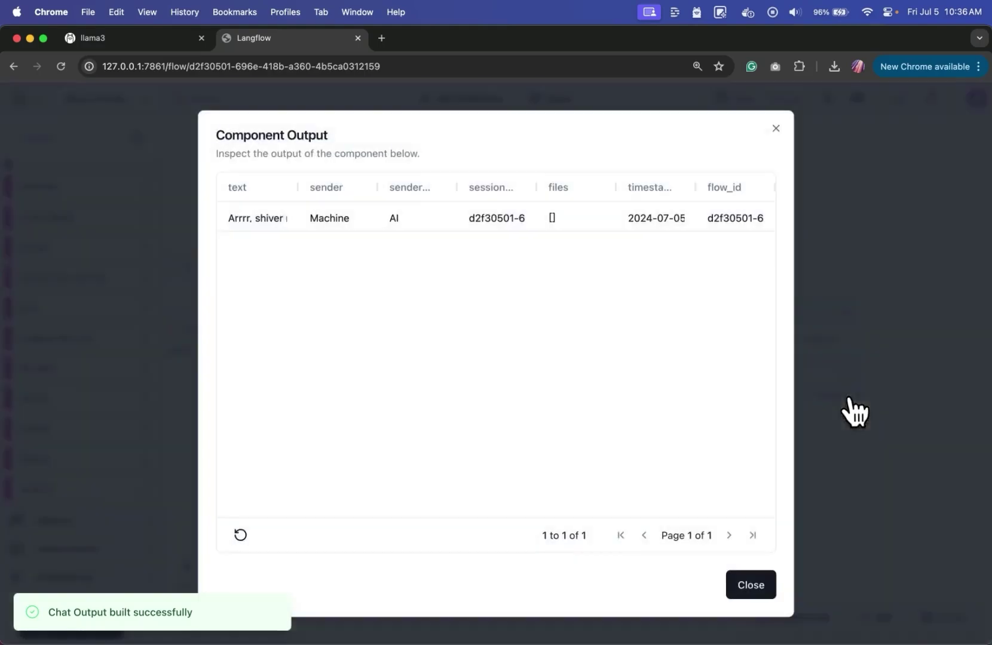
{"action": "mouse_move", "coordinate": [308, 217]}
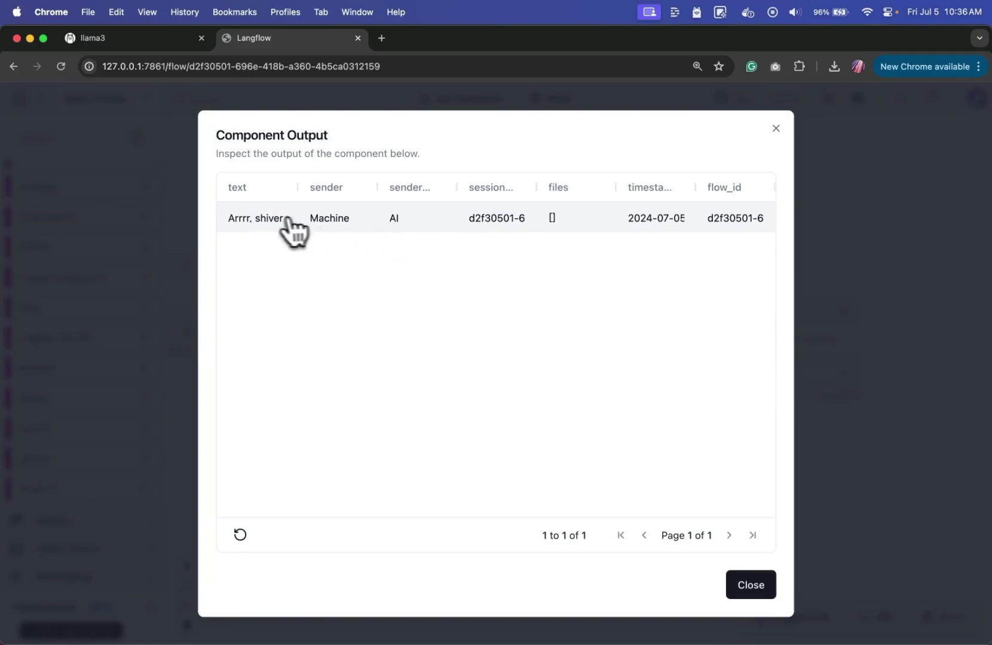
{"action": "mouse_move", "coordinate": [298, 187]}
{"action": "left_mouse_down"}
{"action": "mouse_move", "coordinate": [634, 176]}
{"action": "mouse_move", "coordinate": [417, 186]}
{"action": "left_mouse_up"}
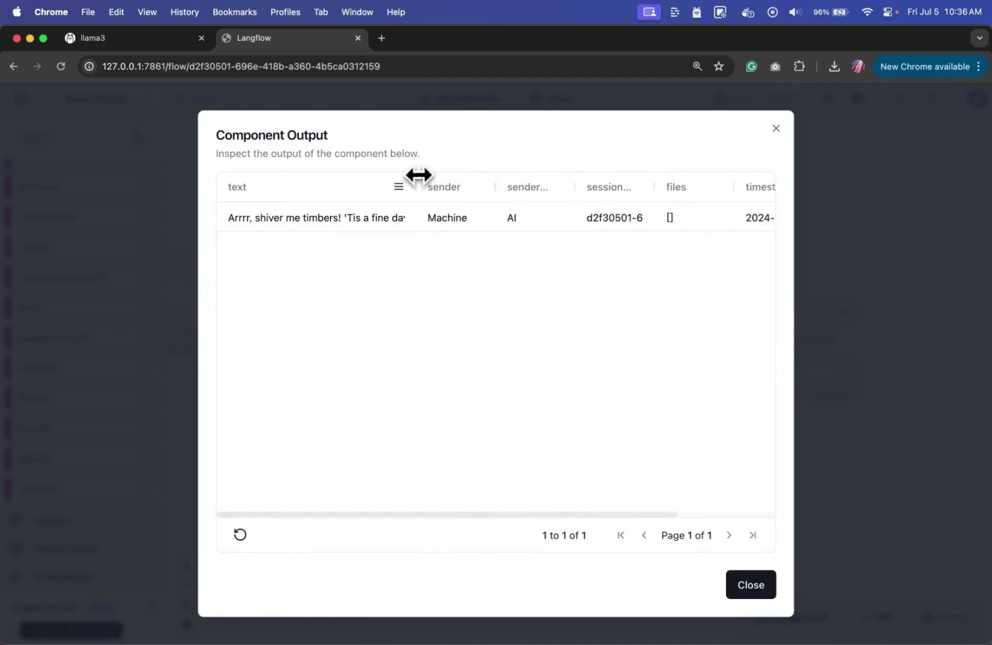
Step: Ask 'how are you?' in the Playground, read the pirate-style reply, and close it
{"action": "left_click", "coordinate": [775, 128]}
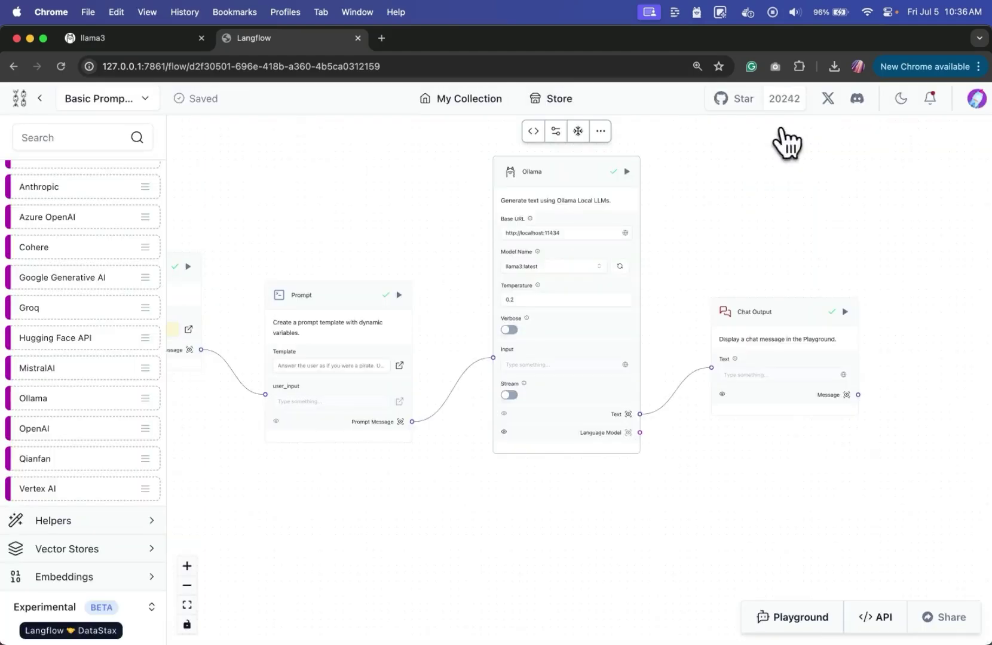
{"action": "left_click", "coordinate": [784, 617]}
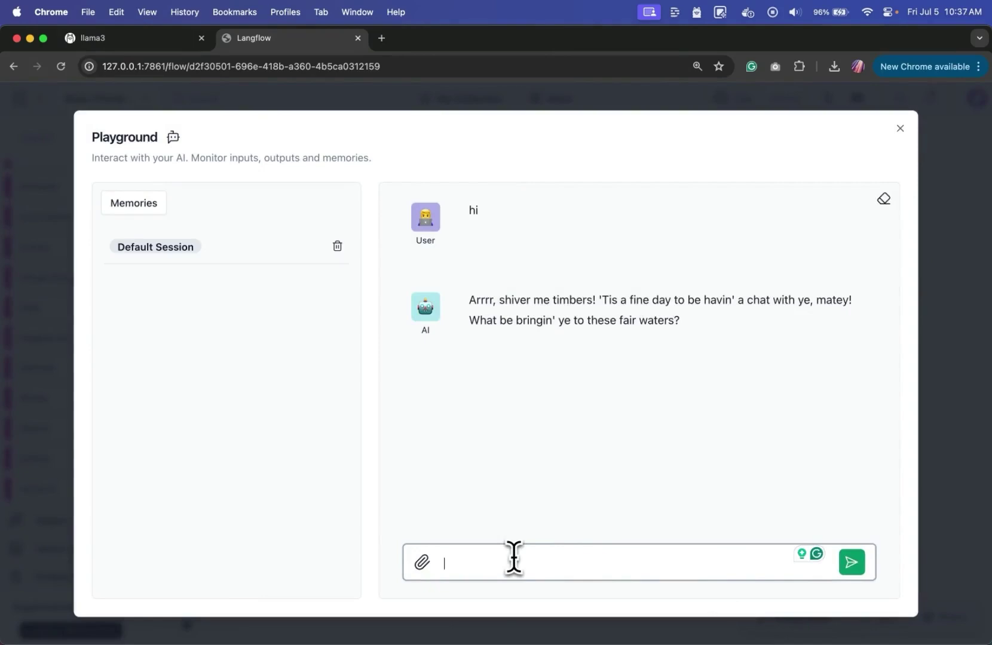
{"action": "type", "text": "how are you?"}
{"action": "key", "text": "Return"}
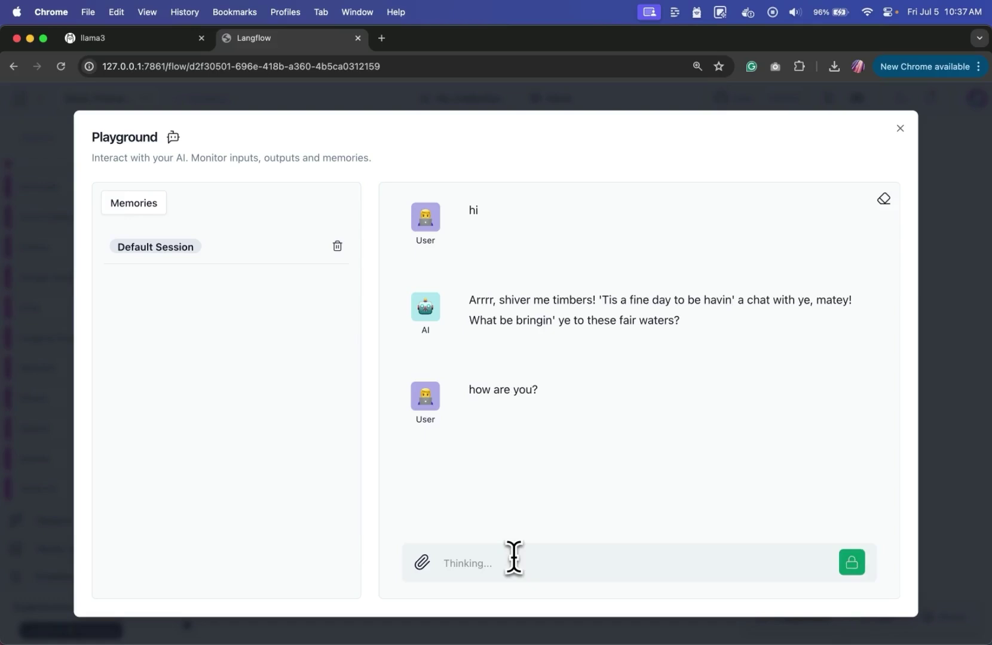
{"action": "left_click", "coordinate": [901, 128]}
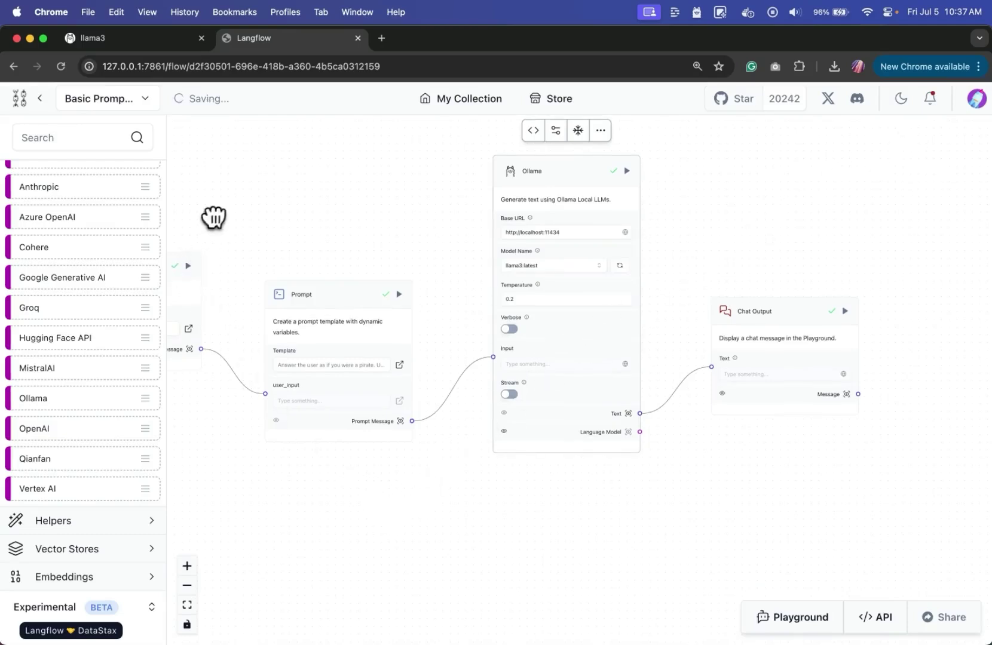
Step: Create a new project from the Vector Store RAG template and pan across its Astra DB and OpenAI Embeddings nodes
{"action": "left_click", "coordinate": [40, 98]}
{"action": "left_click", "coordinate": [895, 159]}
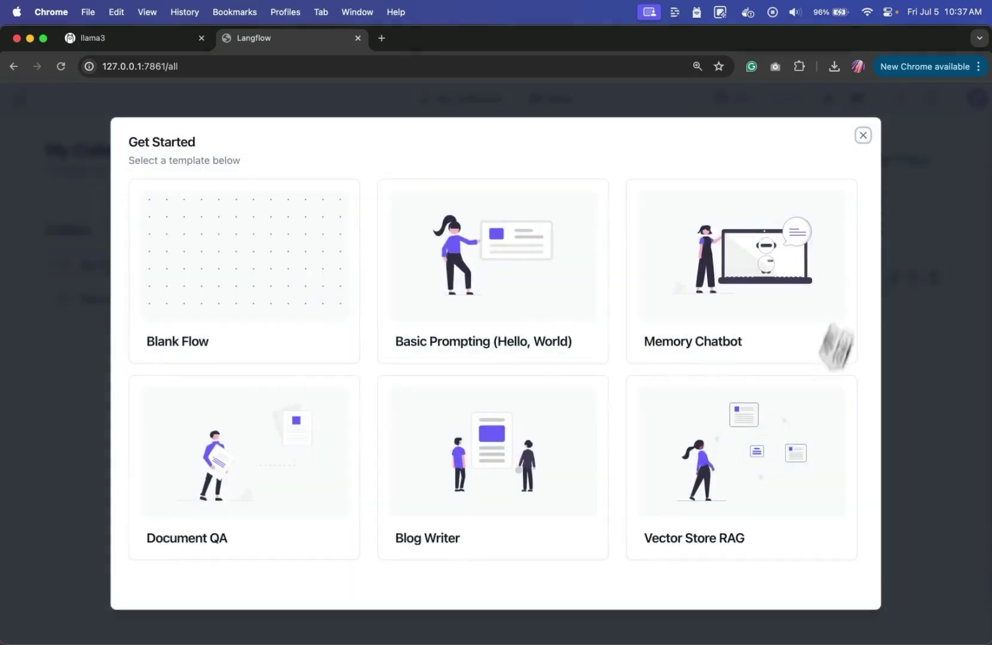
{"action": "left_click", "coordinate": [744, 485]}
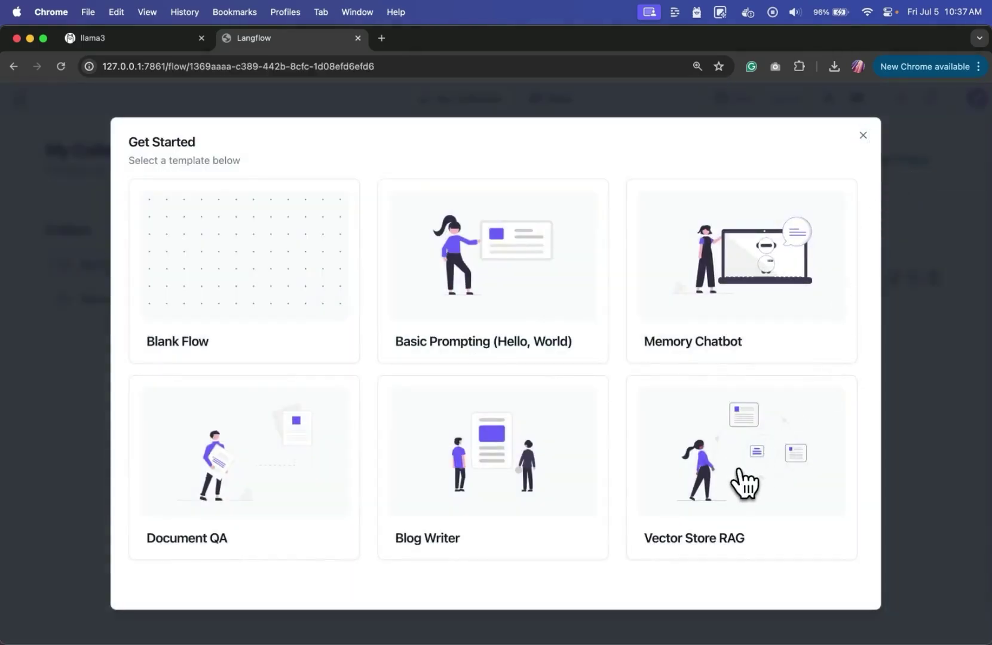
{"action": "left_click_drag", "start_coordinate": [709, 481], "coordinate": [597, 213]}
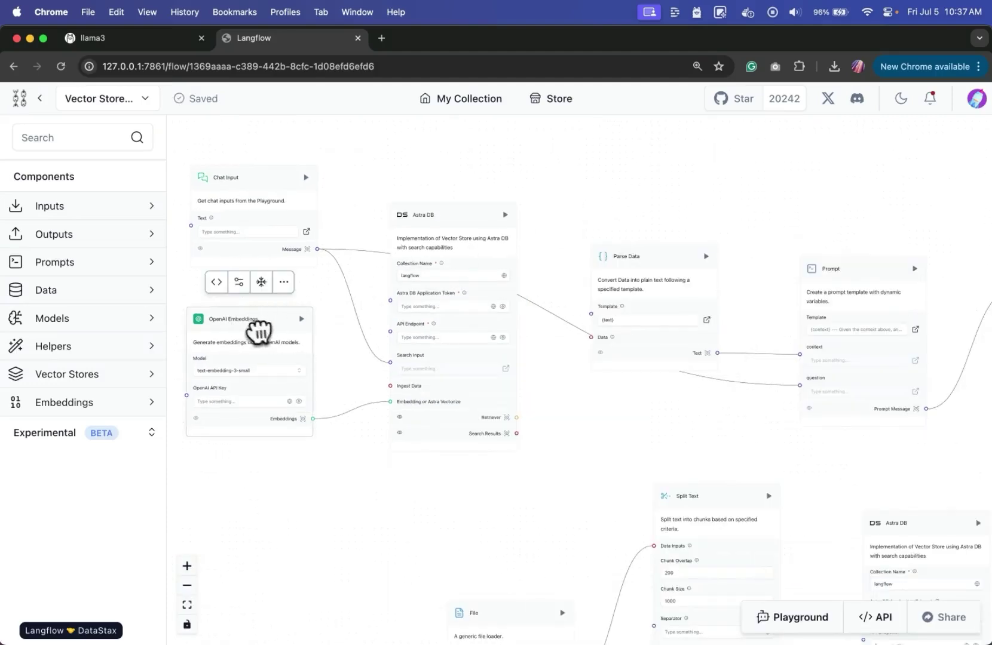
{"action": "left_click", "coordinate": [326, 349]}
{"action": "left_click", "coordinate": [277, 337]}
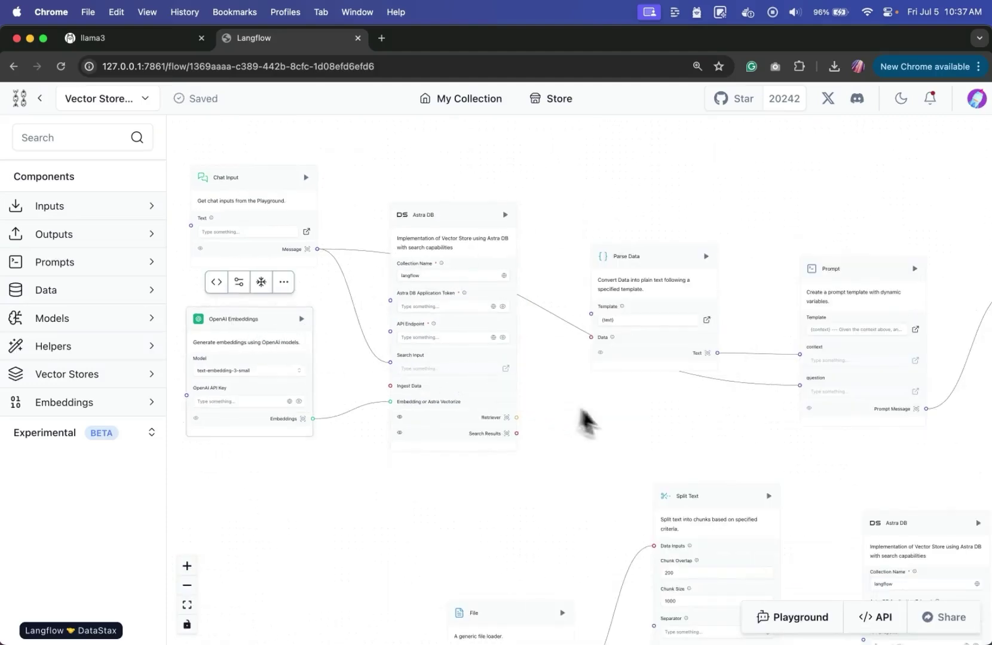
{"action": "mouse_move", "coordinate": [586, 422]}
{"action": "left_mouse_down"}
{"action": "mouse_move", "coordinate": [597, 378]}
{"action": "mouse_move", "coordinate": [651, 398]}
{"action": "left_mouse_up"}
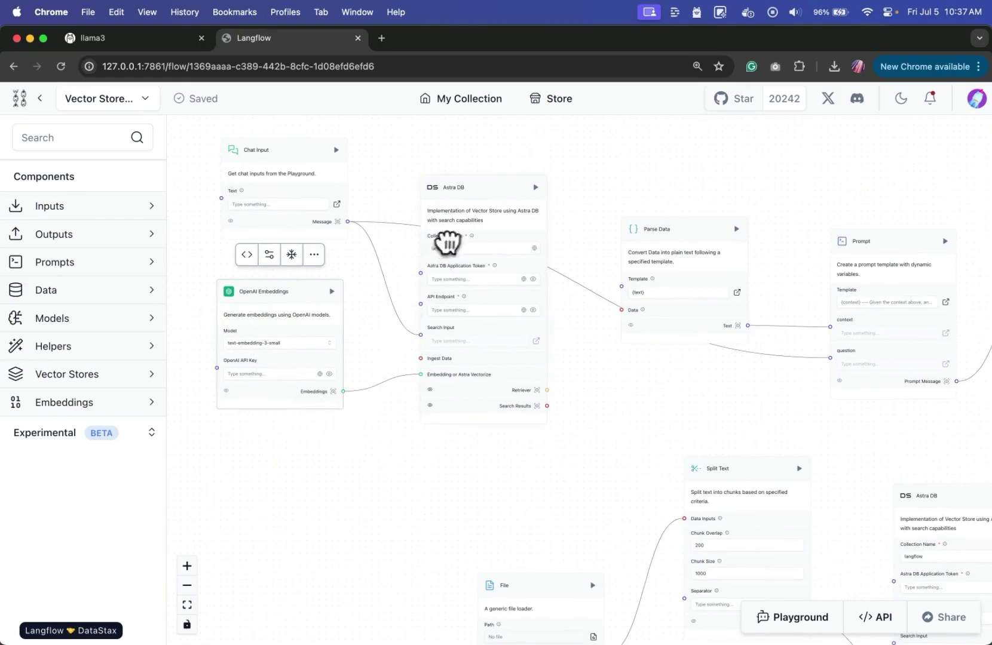
Step: Place an Ollama node from Models and a Chroma DB node below Astra DB, then collapse both lists
{"action": "left_click", "coordinate": [152, 318]}
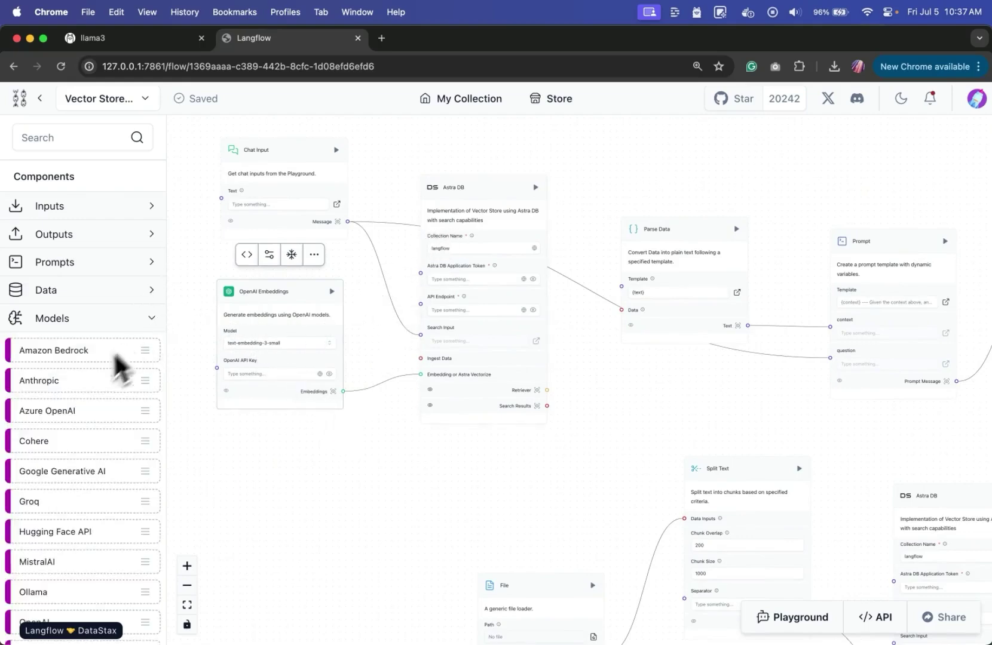
{"action": "scroll", "coordinate": [94, 419], "scroll_direction": "down", "scroll_amount": 2}
{"action": "left_click_drag", "start_coordinate": [47, 547], "coordinate": [416, 531]}
{"action": "scroll", "coordinate": [138, 334], "scroll_direction": "up", "scroll_amount": 3}
{"action": "scroll", "coordinate": [138, 322], "scroll_direction": "down", "scroll_amount": 5}
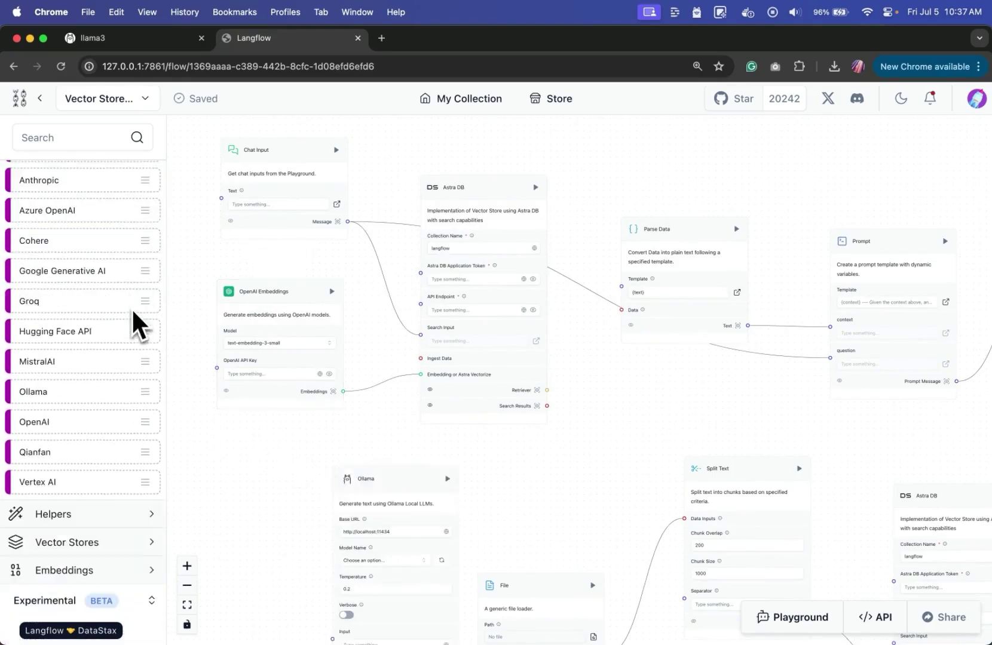
{"action": "left_click", "coordinate": [152, 542]}
{"action": "scroll", "coordinate": [152, 542], "scroll_direction": "down", "scroll_amount": 4}
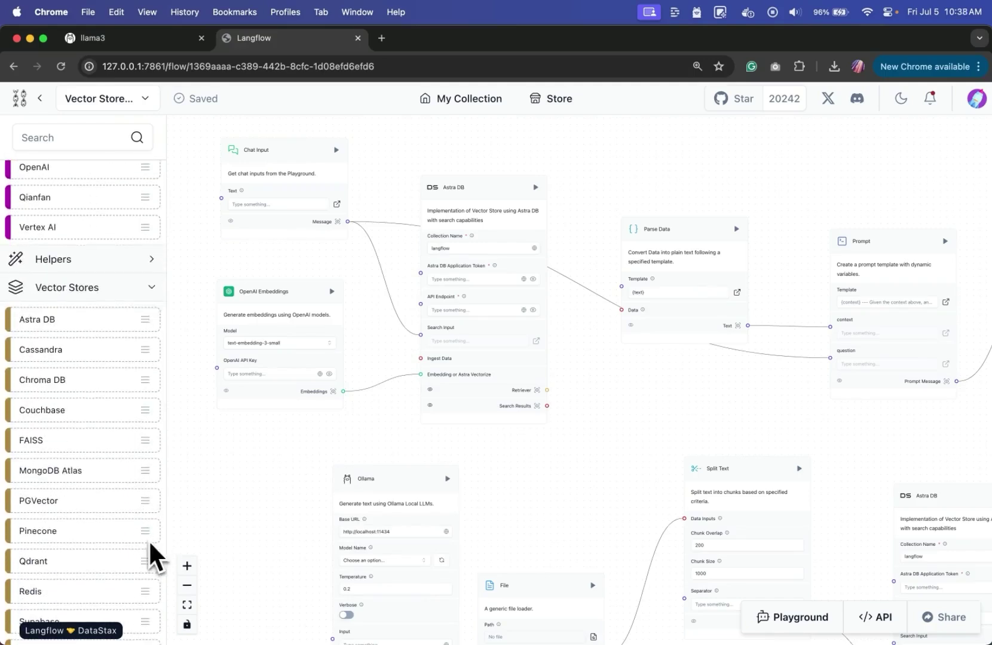
{"action": "left_click_drag", "start_coordinate": [47, 380], "coordinate": [527, 404]}
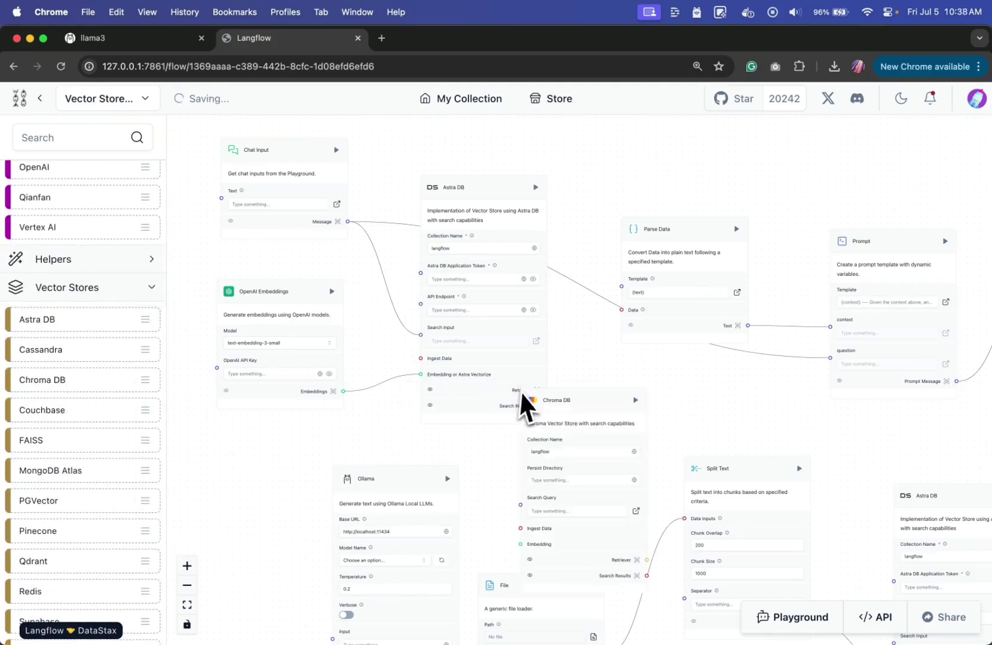
{"action": "scroll", "coordinate": [125, 470], "scroll_direction": "up", "scroll_amount": 5}
{"action": "scroll", "coordinate": [125, 471], "scroll_direction": "up", "scroll_amount": 5}
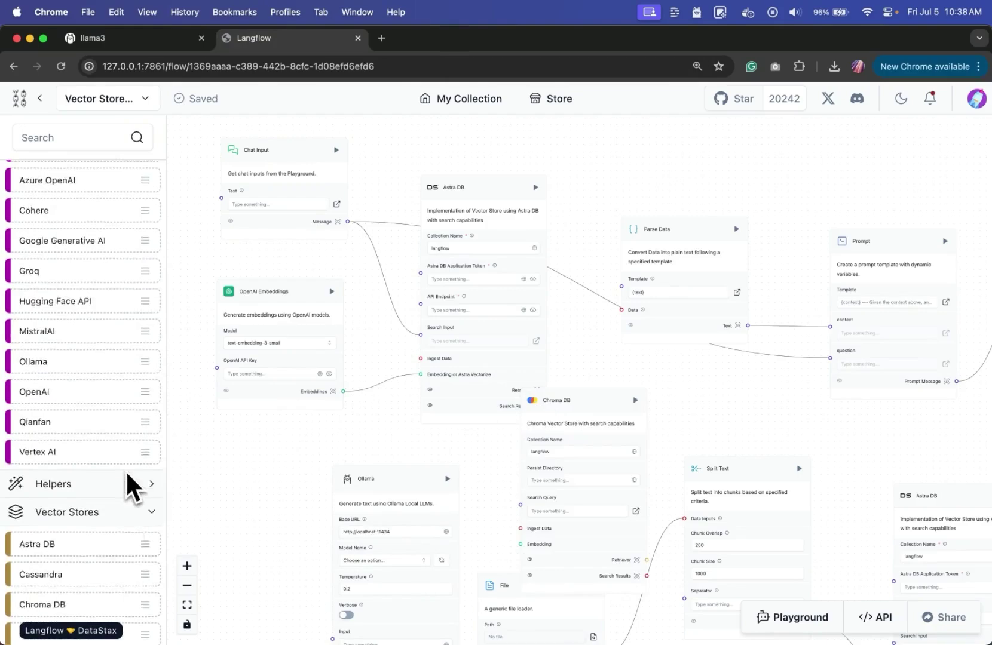
{"action": "scroll", "coordinate": [125, 471], "scroll_direction": "up", "scroll_amount": 5}
{"action": "left_click", "coordinate": [152, 318]}
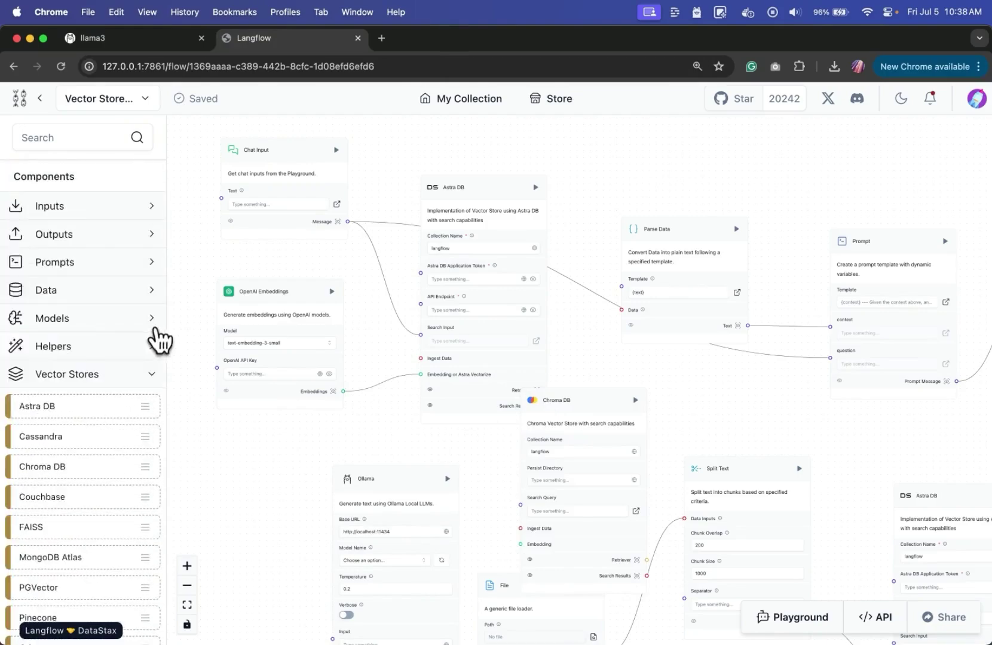
{"action": "left_click", "coordinate": [154, 376]}
Step: Add an Ollama Embeddings node from the Embeddings list and place it beside the Ollama node
{"action": "left_click", "coordinate": [157, 404]}
{"action": "scroll", "coordinate": [77, 455], "scroll_direction": "down", "scroll_amount": 3}
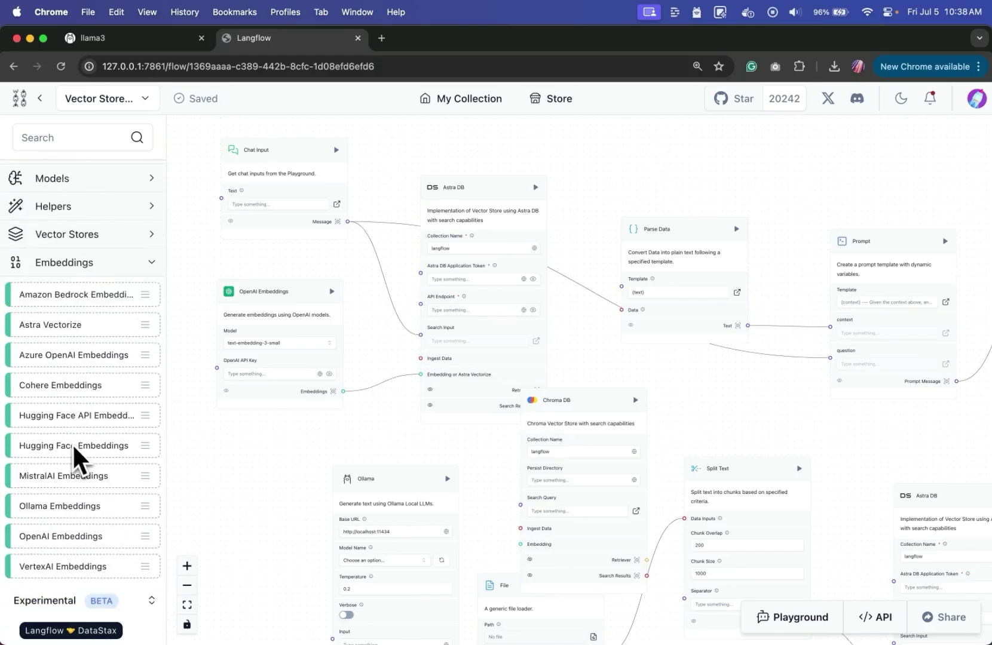
{"action": "mouse_move", "coordinate": [60, 505]}
{"action": "left_mouse_down"}
{"action": "mouse_move", "coordinate": [204, 467]}
{"action": "mouse_move", "coordinate": [232, 473]}
{"action": "left_mouse_up"}
{"action": "left_click_drag", "start_coordinate": [434, 302], "coordinate": [460, 233]}
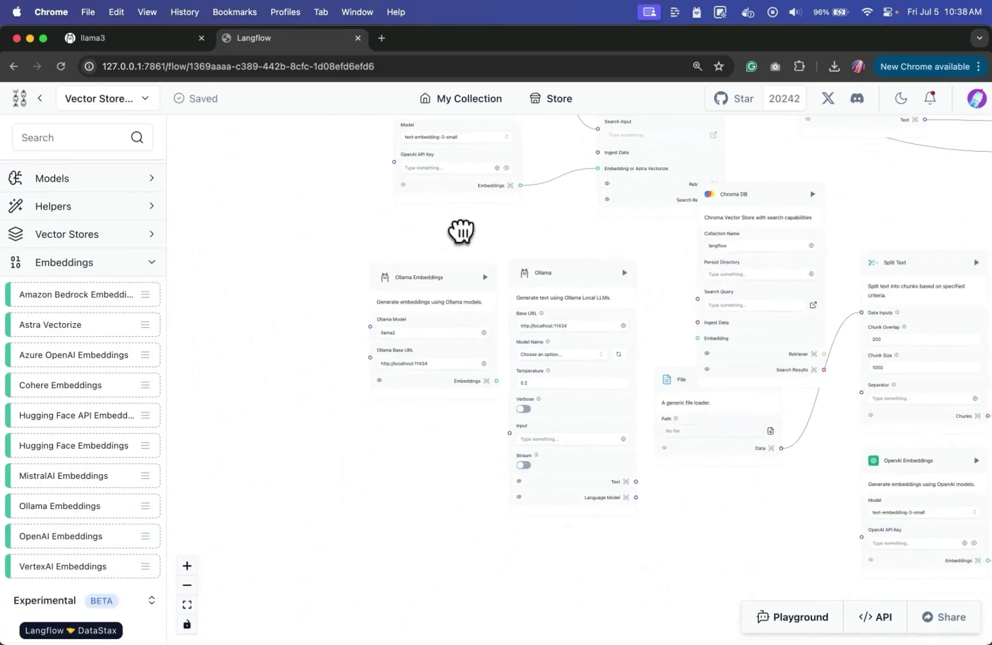
{"action": "scroll", "coordinate": [392, 357], "scroll_direction": "up", "scroll_amount": 5}
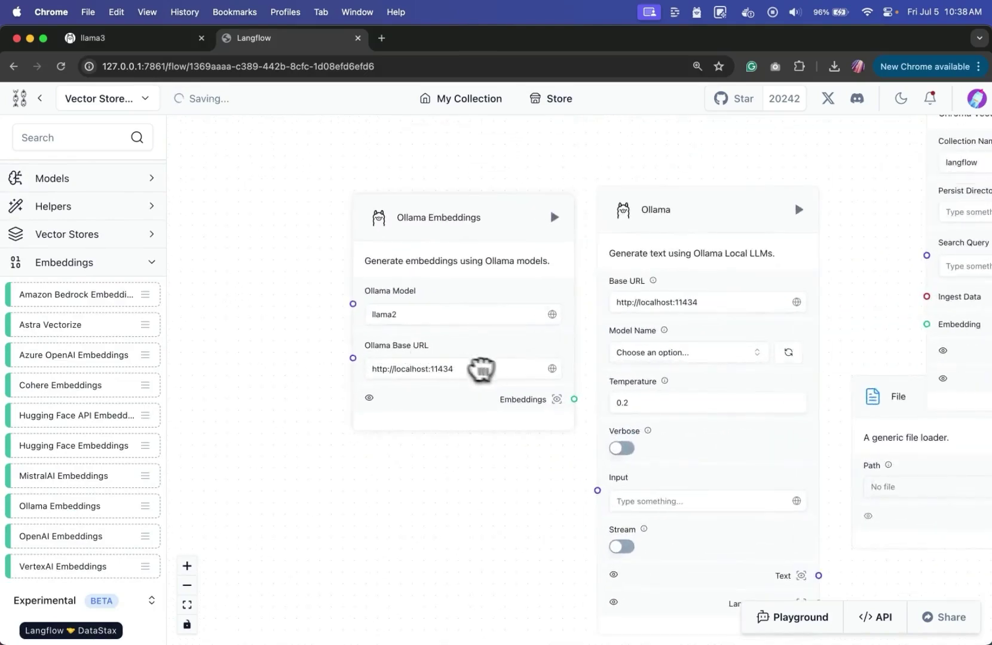
{"action": "left_click", "coordinate": [499, 314]}
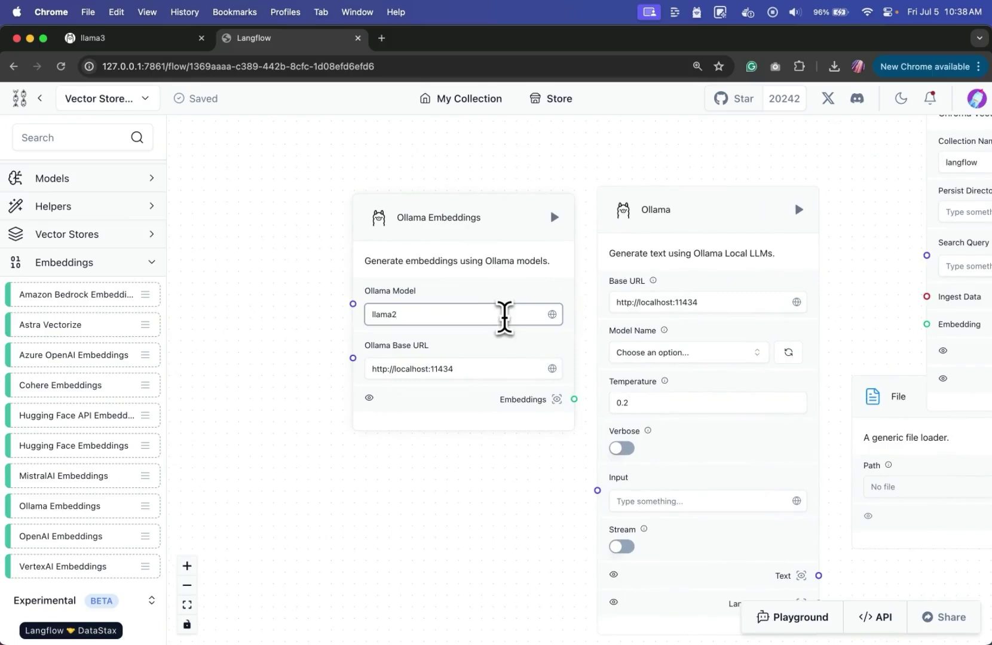
{"action": "left_click_drag", "start_coordinate": [515, 296], "coordinate": [425, 301]}
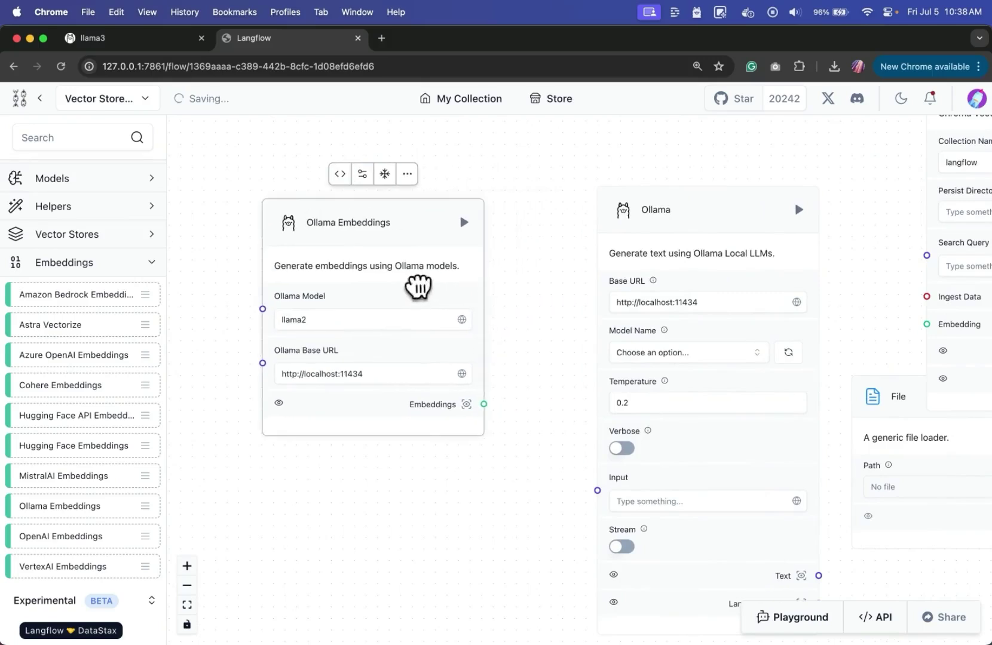
Step: Review the llama2 model name, then move Ollama beside the embeddings node and Chroma DB below File
{"action": "left_click", "coordinate": [338, 319]}
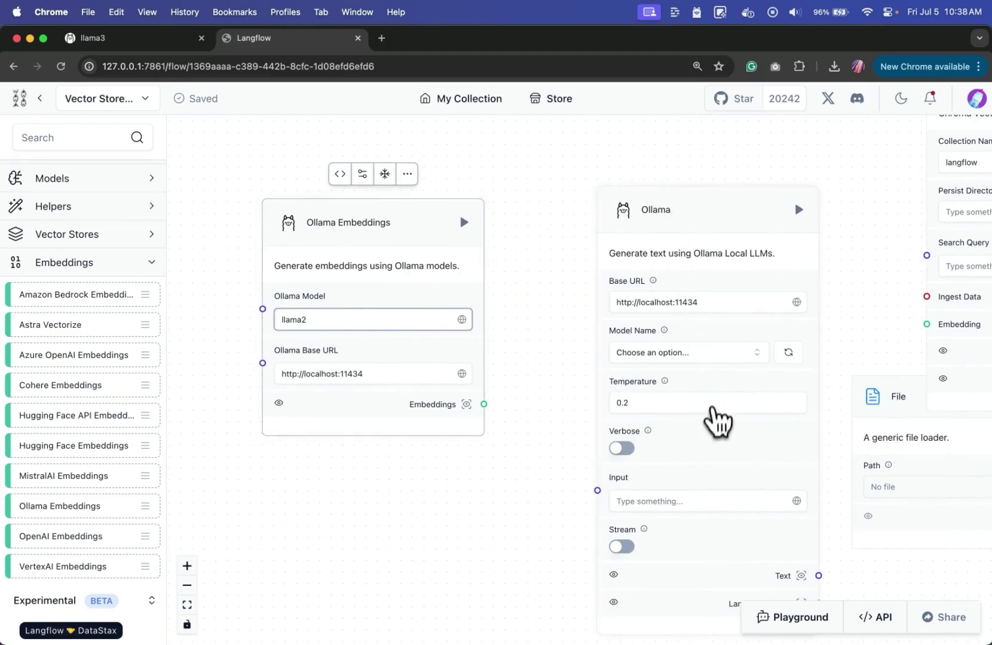
{"action": "left_click", "coordinate": [688, 352]}
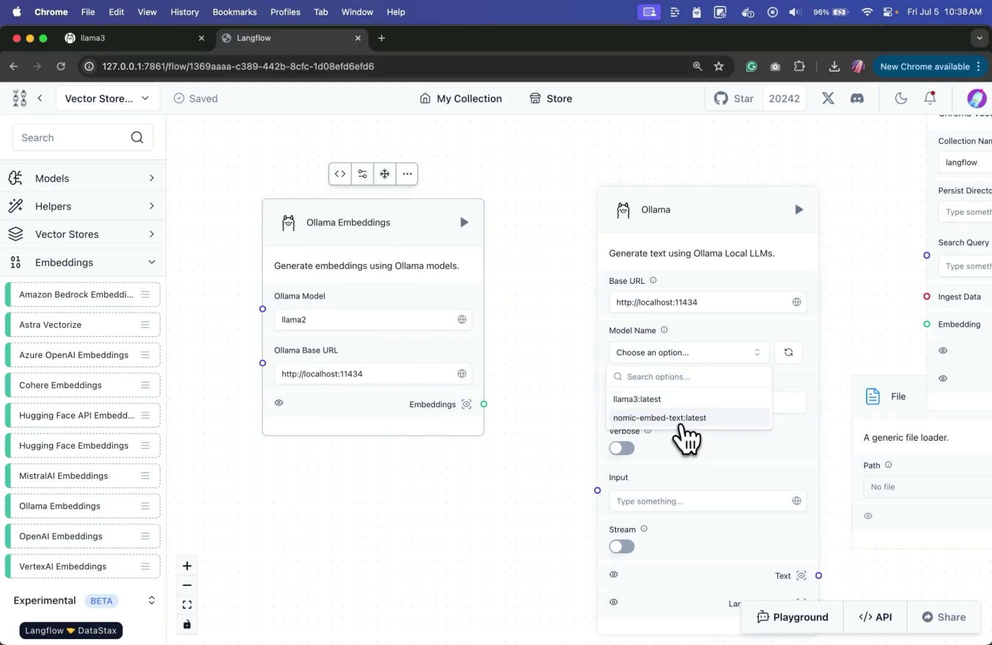
{"action": "double_click", "coordinate": [321, 319]}
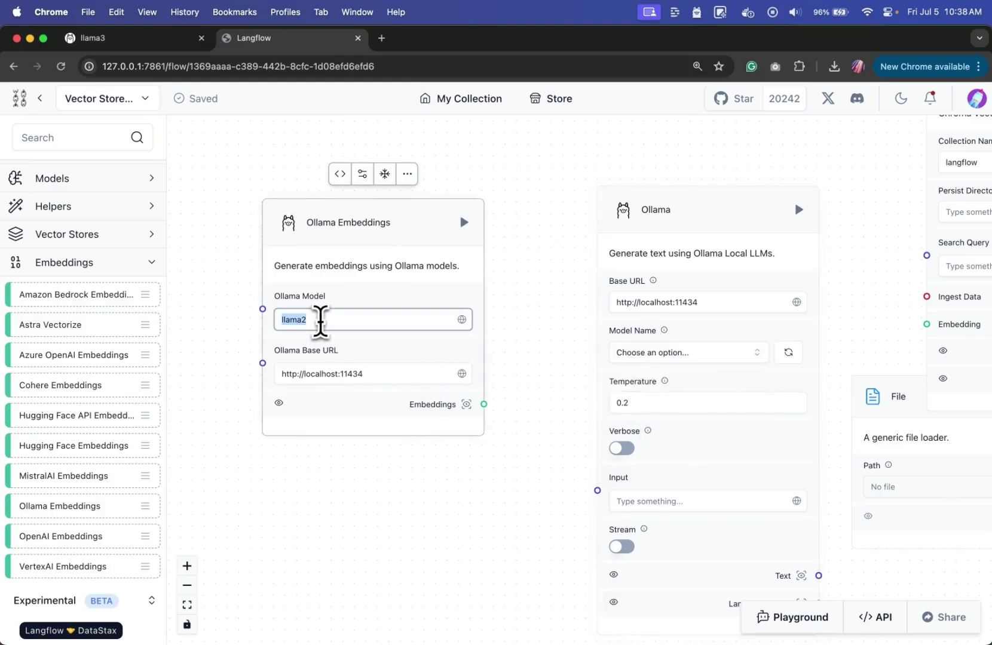
{"action": "scroll", "coordinate": [320, 320], "scroll_direction": "down", "scroll_amount": 5}
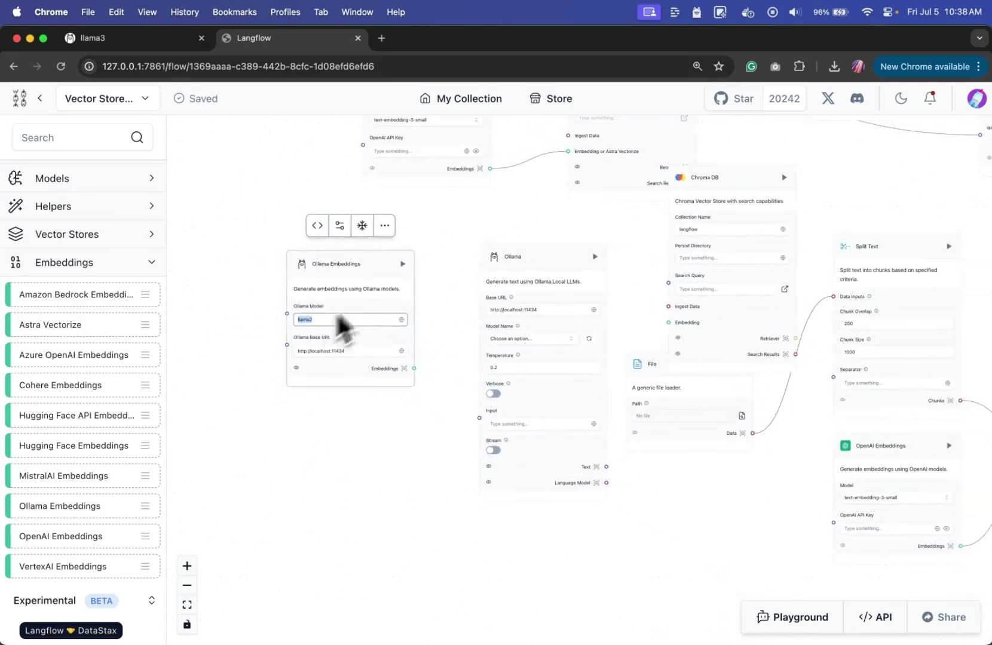
{"action": "left_click_drag", "start_coordinate": [535, 264], "coordinate": [509, 235]}
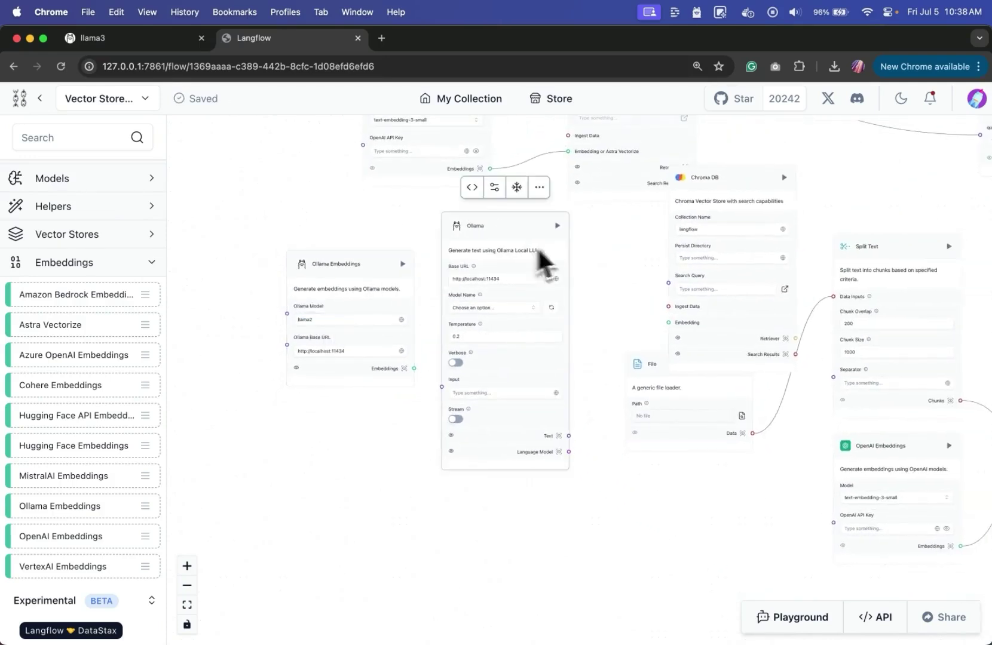
{"action": "left_click_drag", "start_coordinate": [734, 209], "coordinate": [630, 487]}
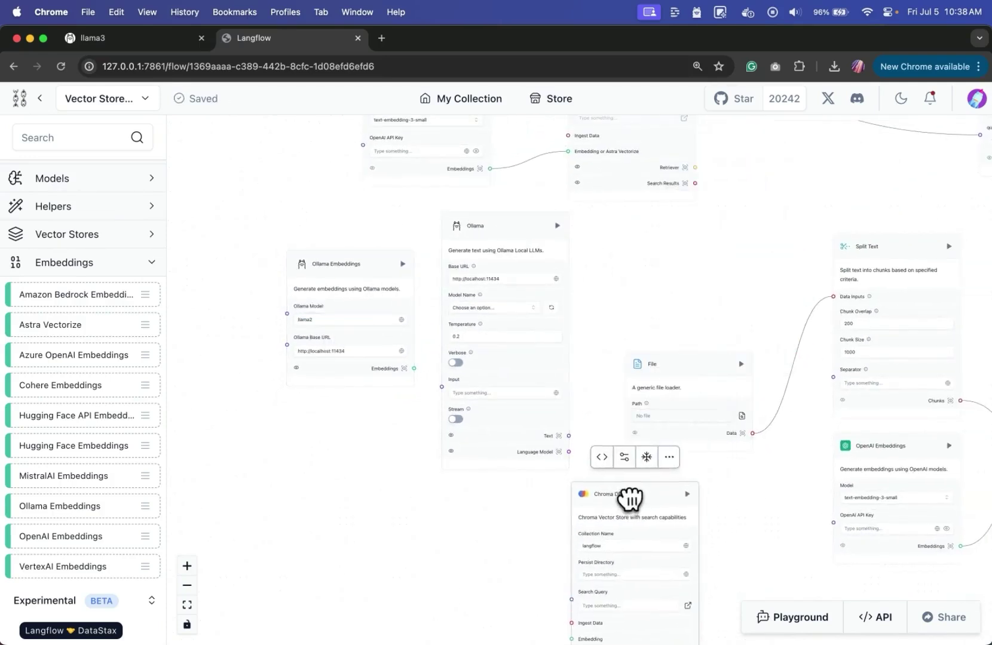